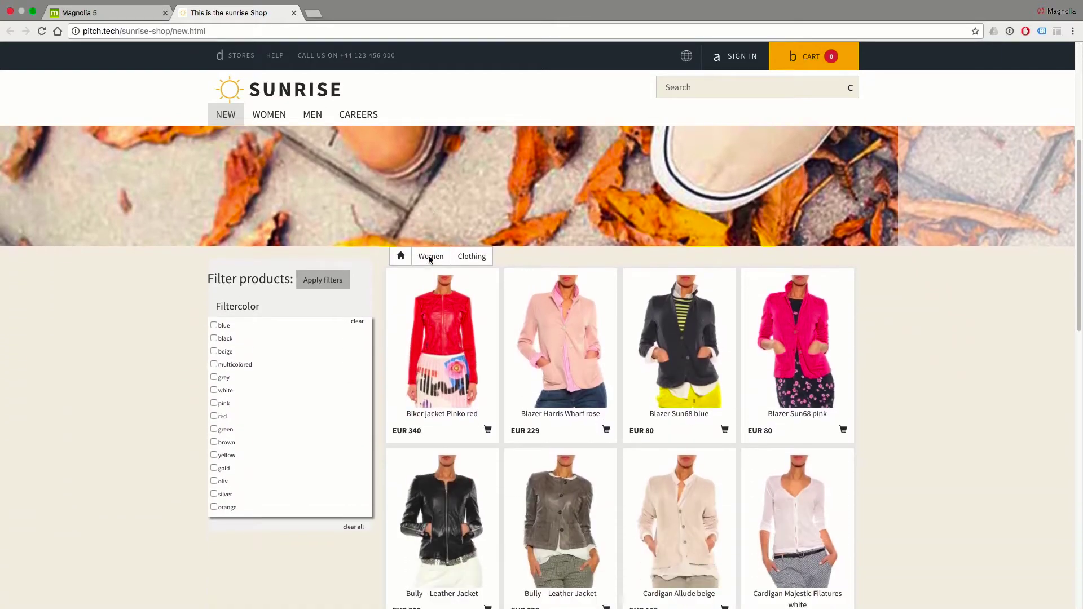
scroll(428, 258, "down", 4)
scroll(429, 259, "up", 2)
scroll(429, 259, "up", 5)
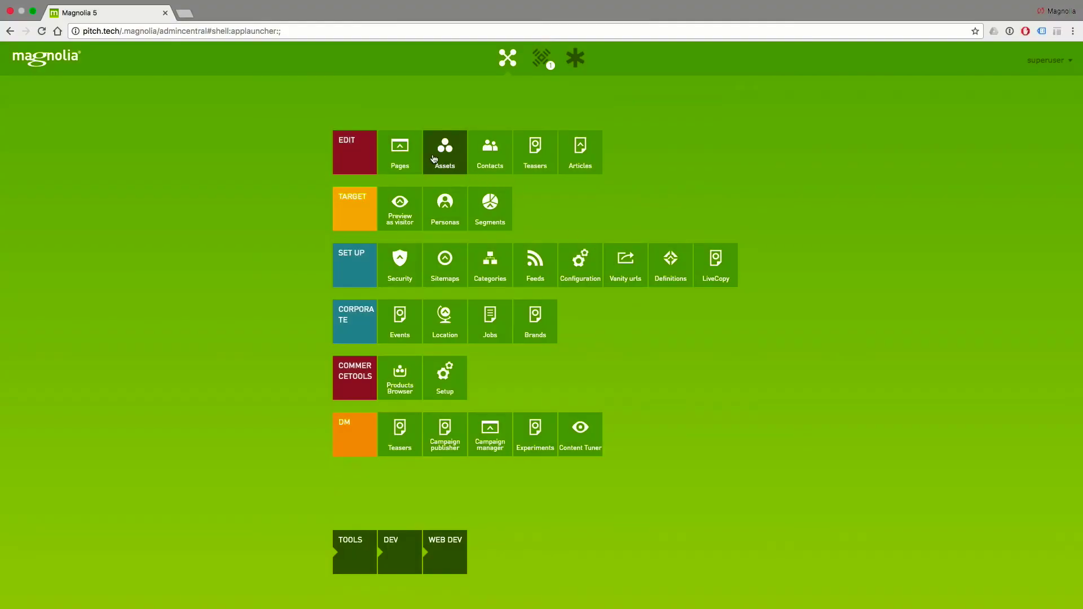
Step: In the Pages app, open sunrise-shop's new page in the page editor
left_click(417, 155)
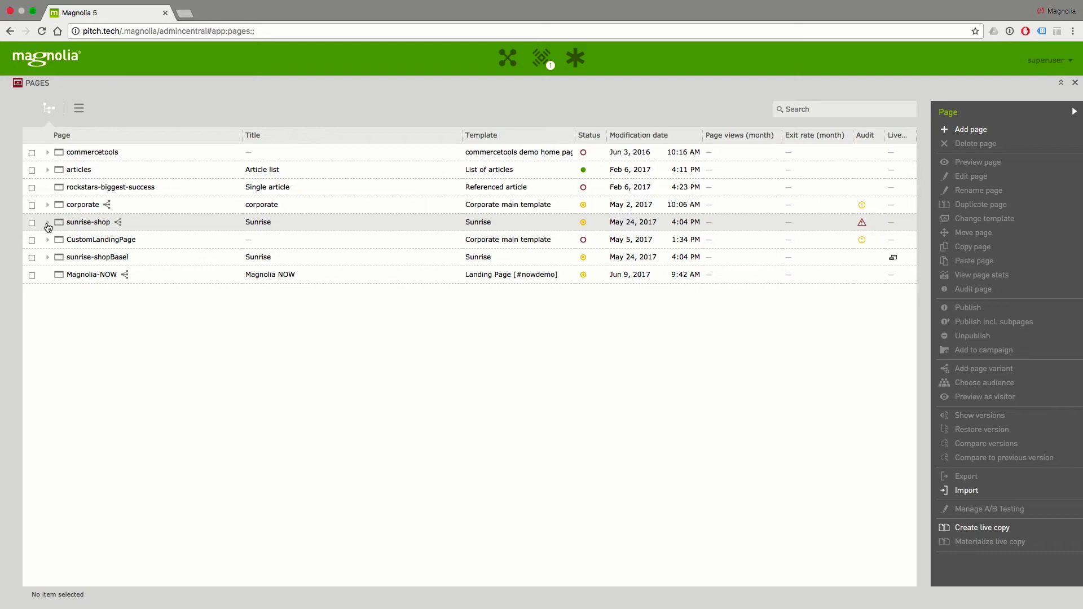
left_click(48, 222)
double_click(84, 239)
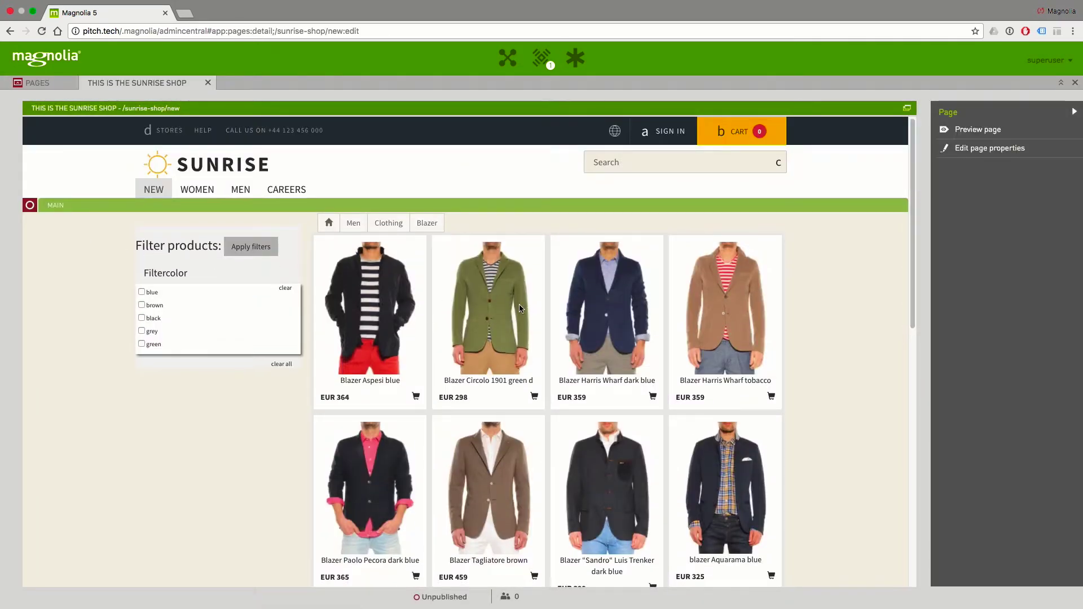
scroll(520, 308, "down", 5)
scroll(519, 304, "up", 5)
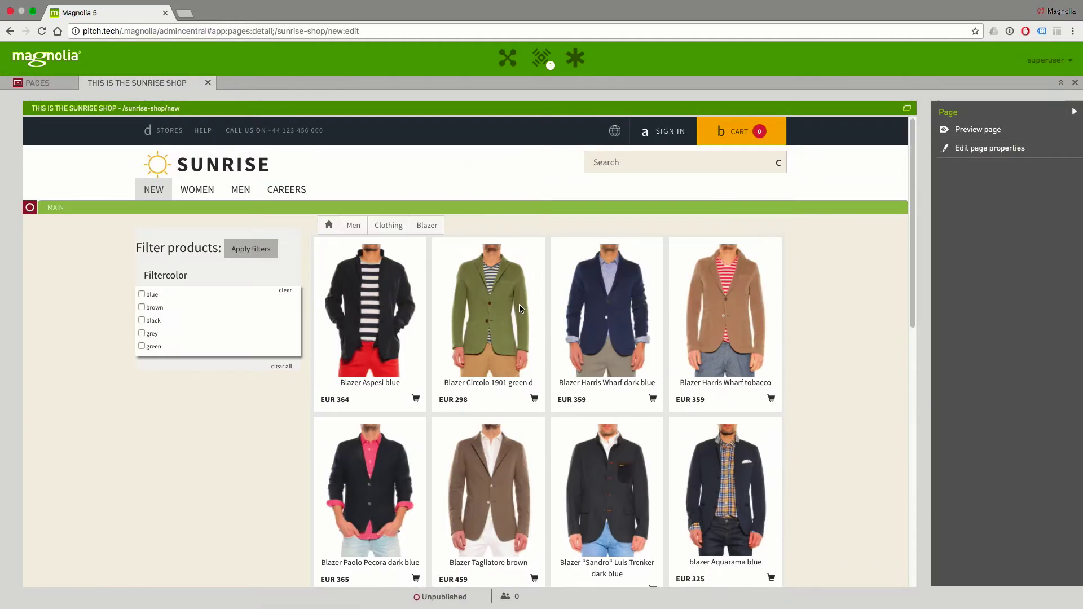
Step: Change the commercetools Products component's default category to Women > Clothing and save
left_click(871, 207)
left_click(779, 223)
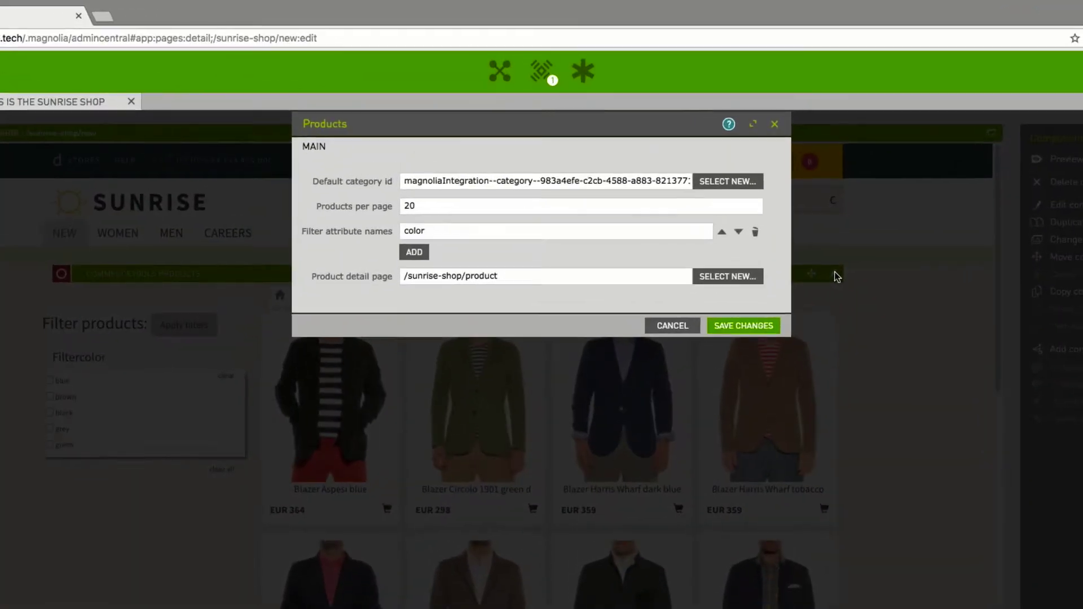
left_click(730, 193)
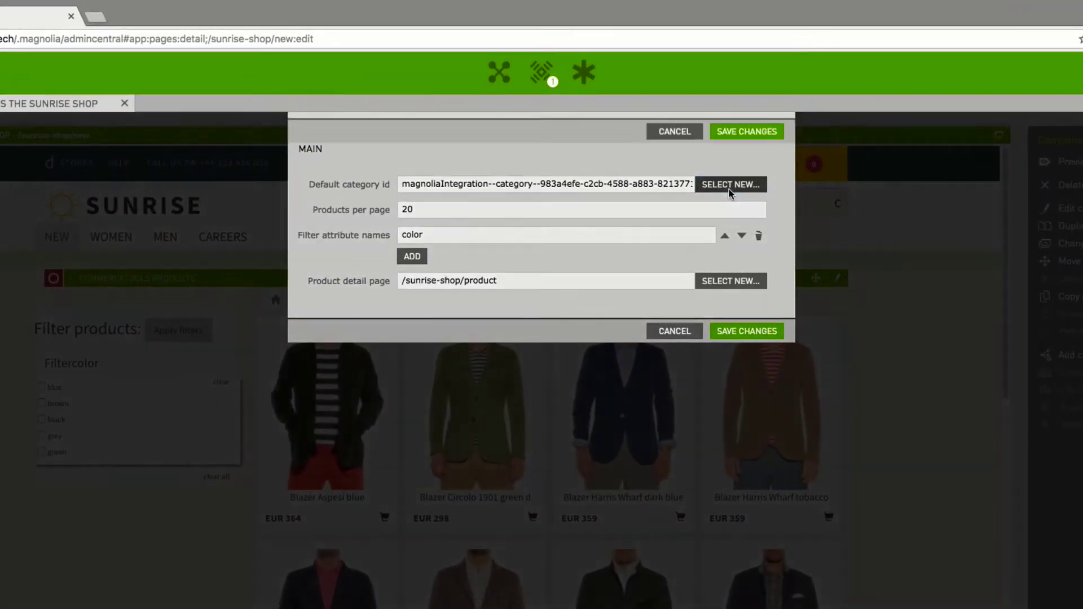
scroll(412, 283, "down", 2)
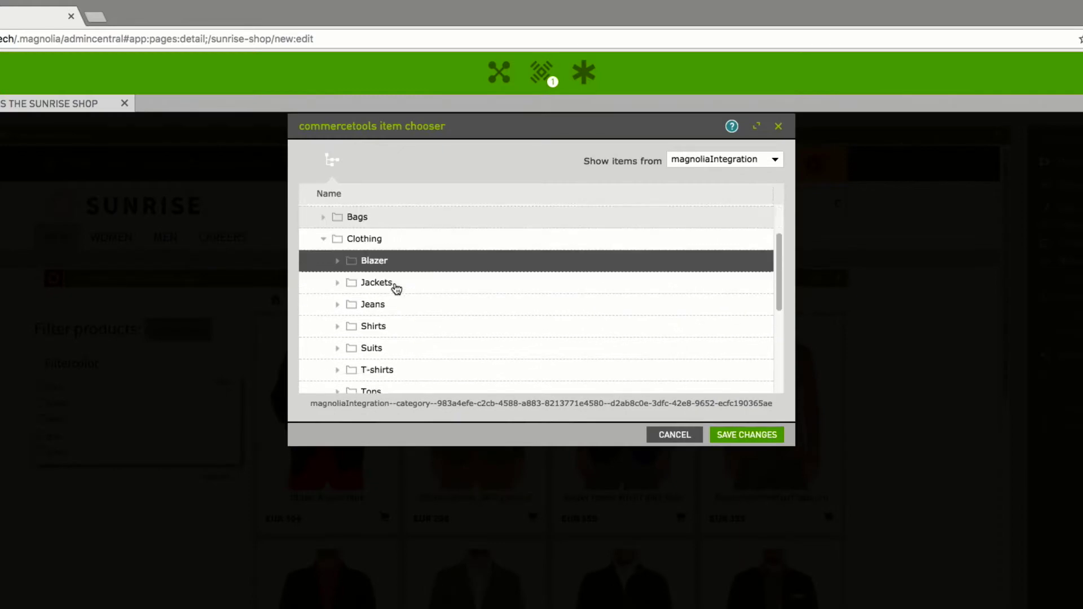
scroll(395, 287, "down", 5)
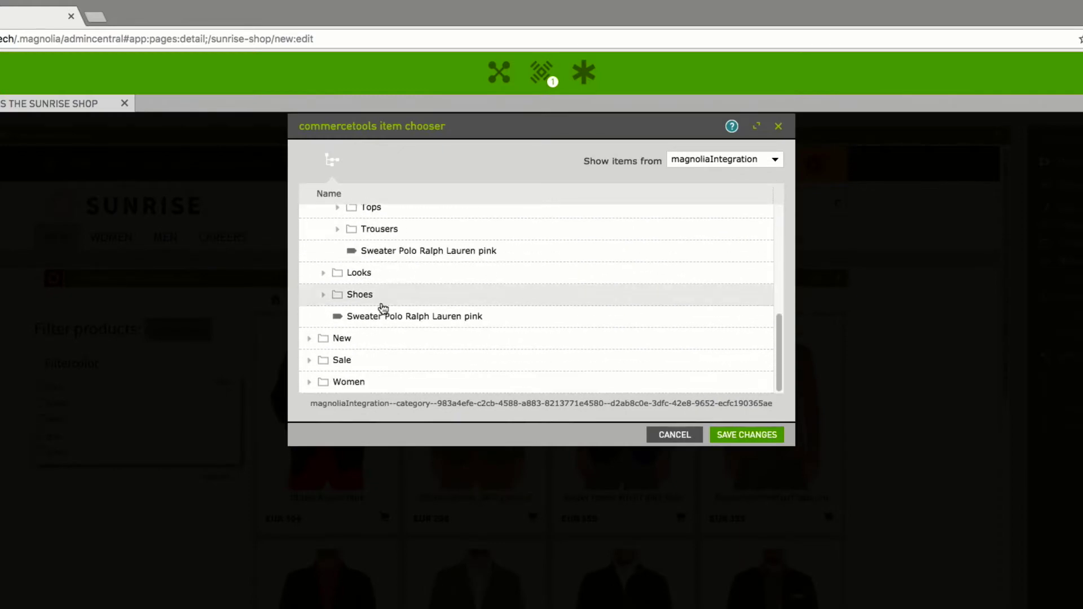
left_click(311, 382)
scroll(313, 382, "down", 1)
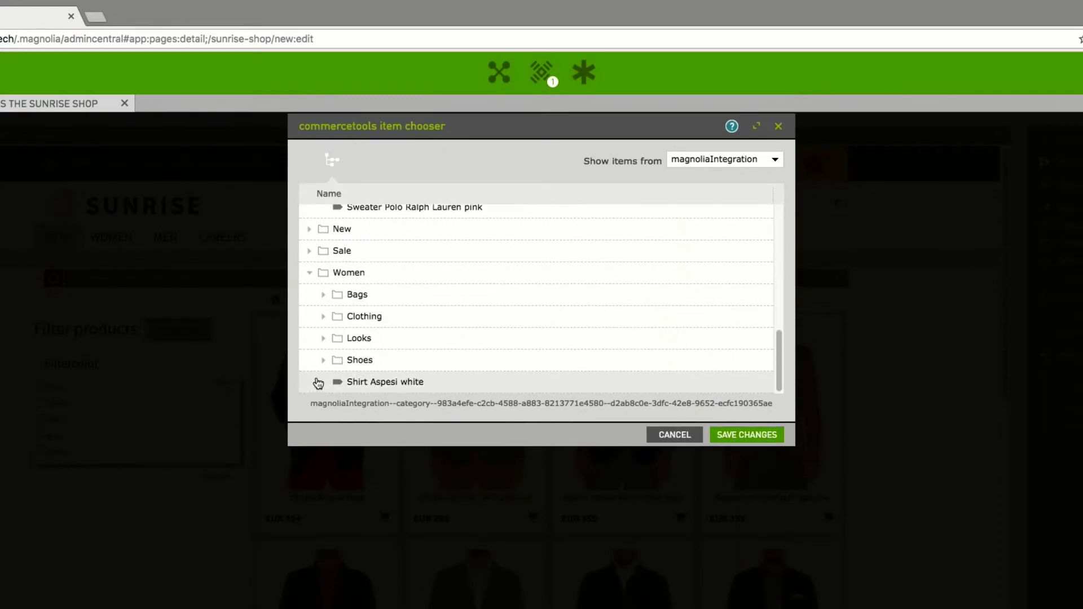
left_click(365, 322)
left_click(747, 436)
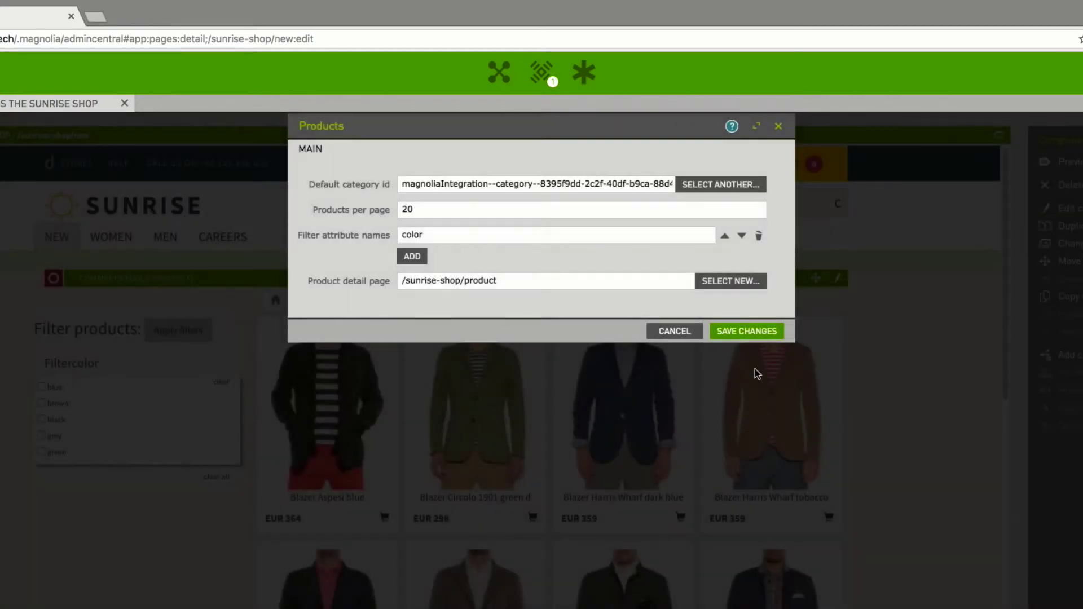
left_click(745, 332)
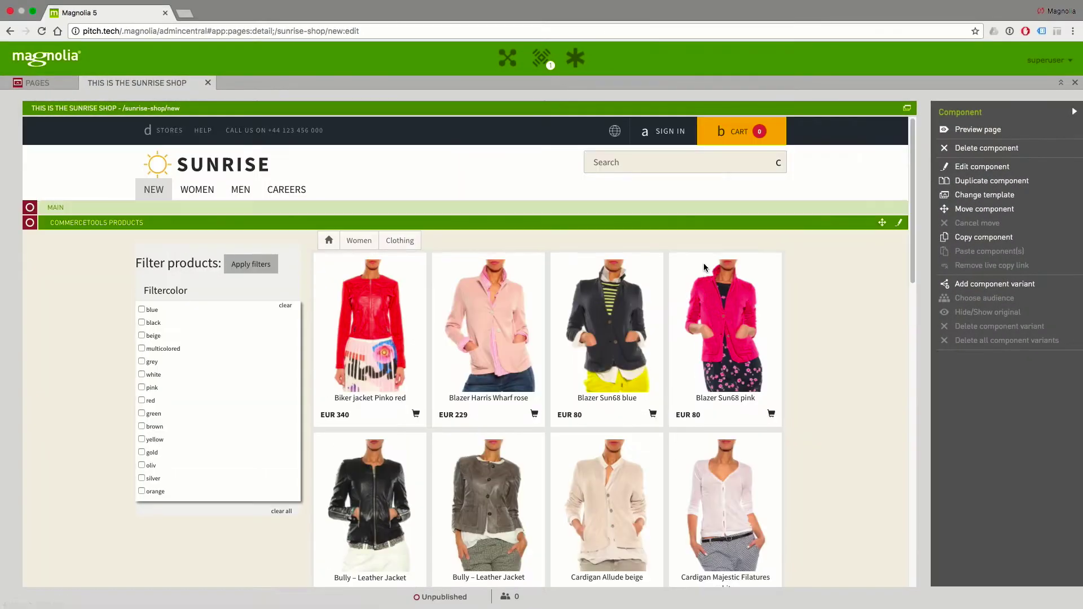
scroll(704, 267, "down", 1)
scroll(704, 268, "down", 5)
scroll(703, 268, "down", 1)
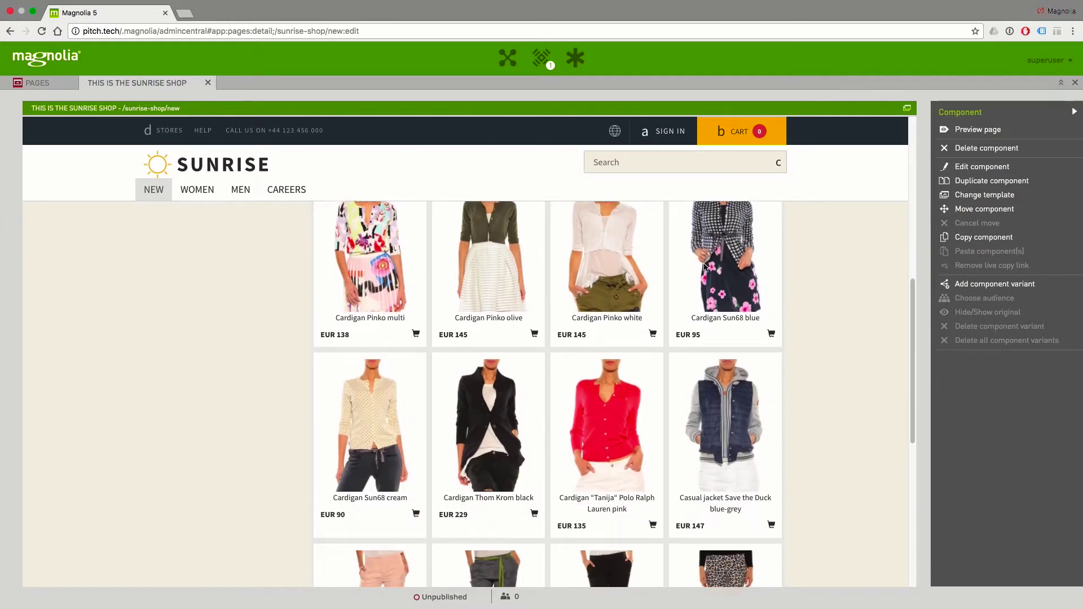
scroll(703, 267, "down", 2)
scroll(704, 268, "down", 1)
scroll(704, 267, "up", 5)
scroll(703, 267, "up", 5)
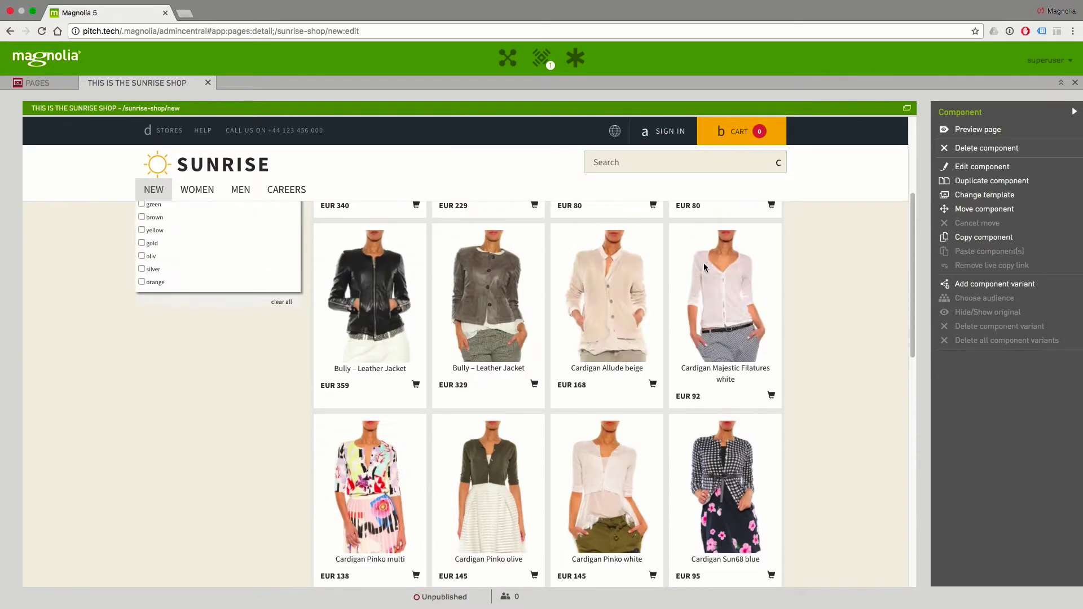
scroll(785, 196, "up", 3)
left_click(756, 211)
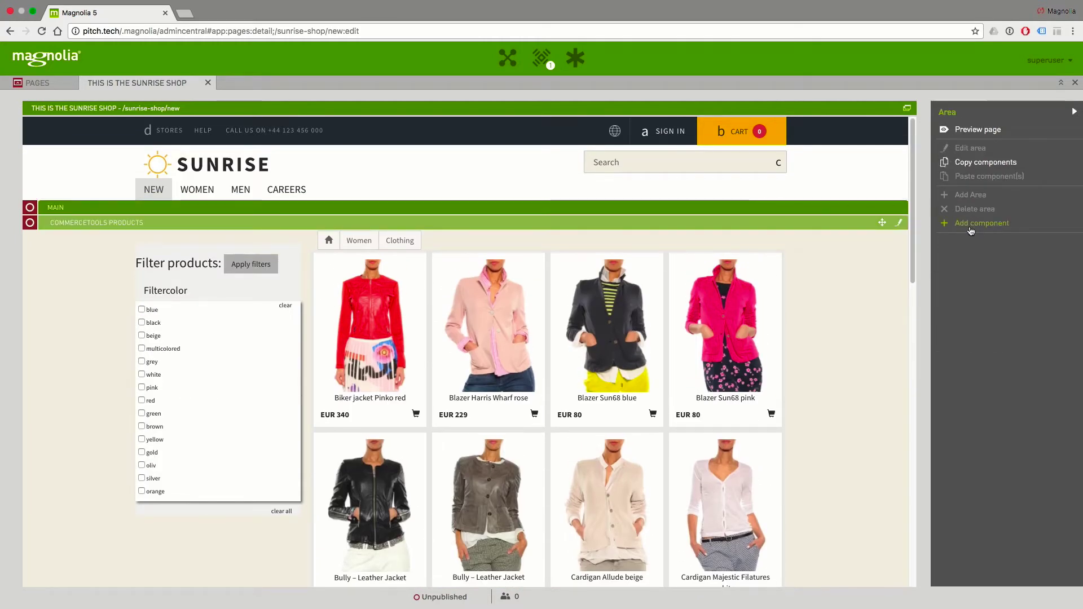
Step: Add a Big teaser component to the main area, before the first component
left_click(966, 224)
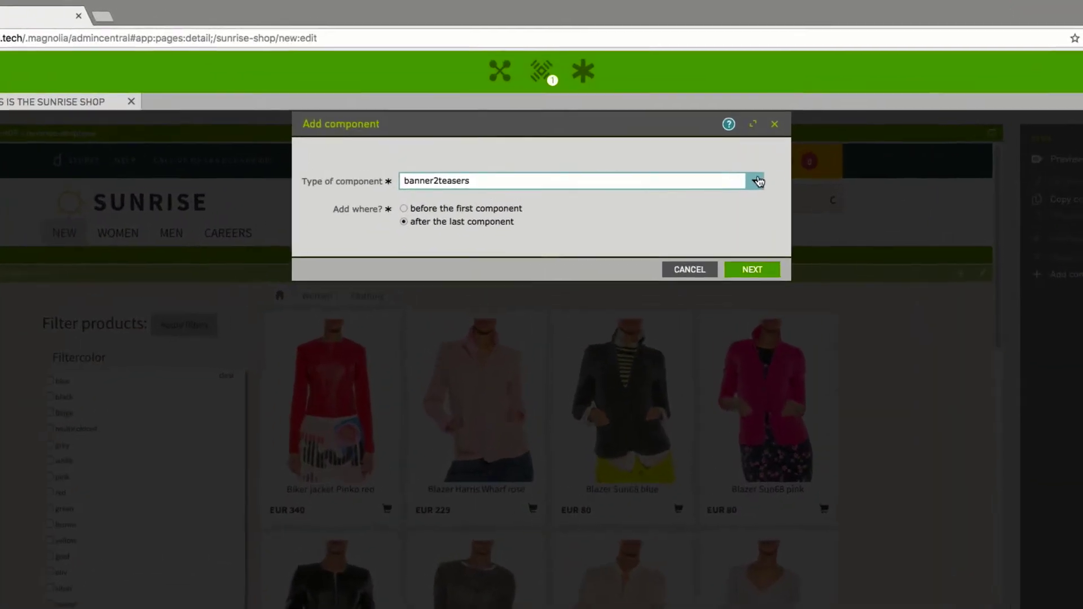
left_click(757, 184)
left_click(686, 212)
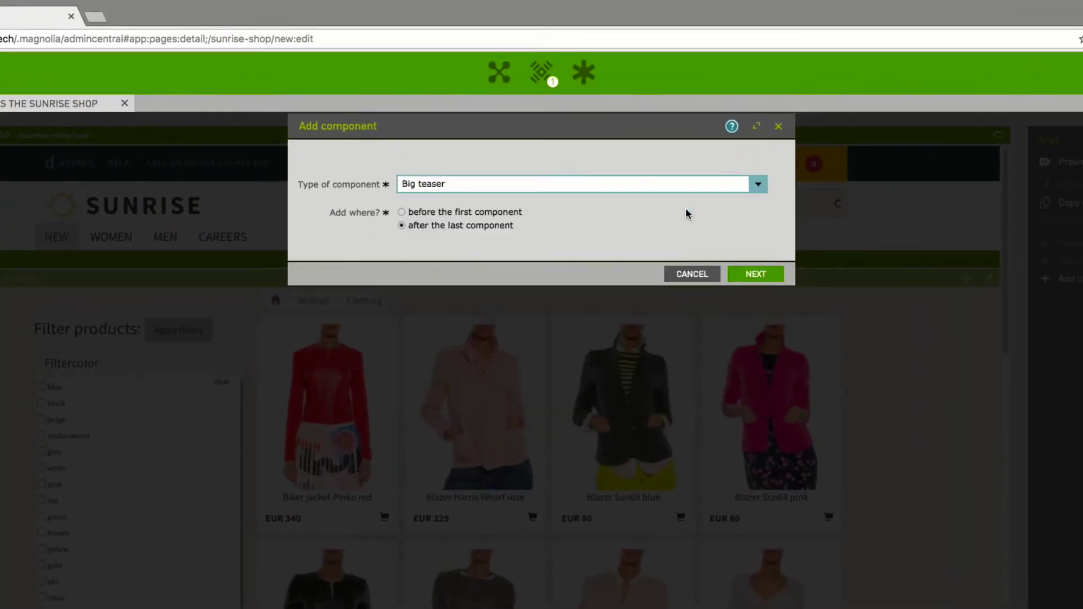
left_click(476, 213)
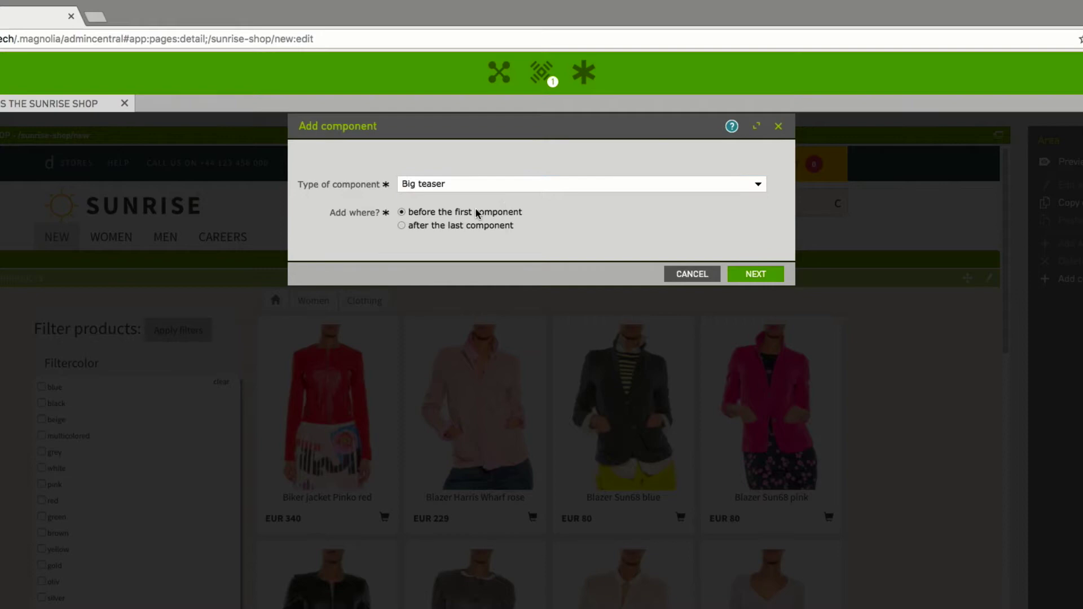
Step: Set the teaser image to shoes_small-4to3 from the sunrise asset folder
left_click(762, 280)
type("New show collection")
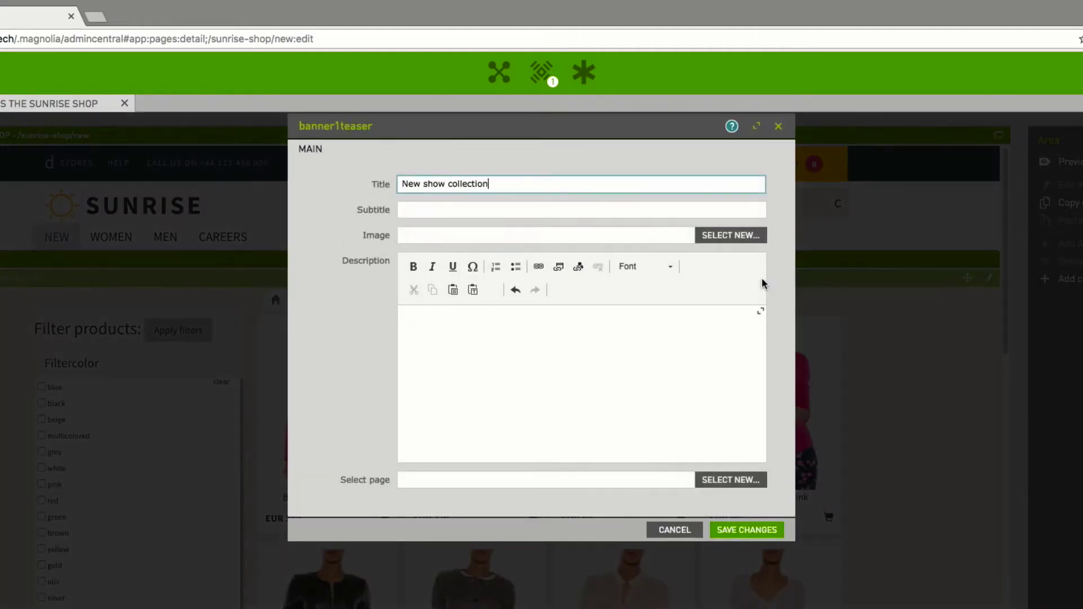
key("Tab")
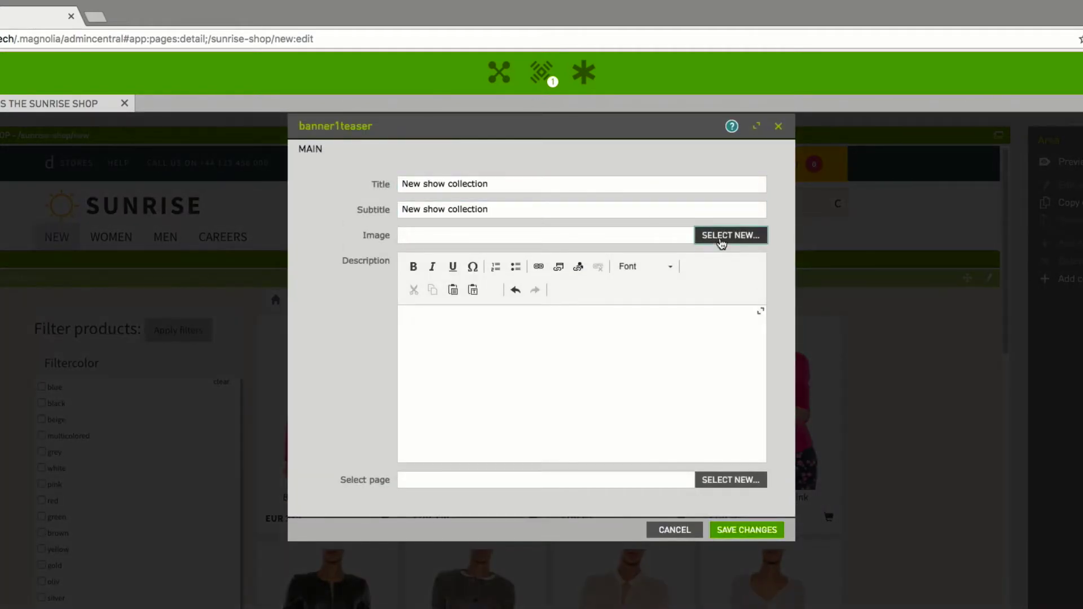
left_click(721, 236)
scroll(459, 294, "down", 3)
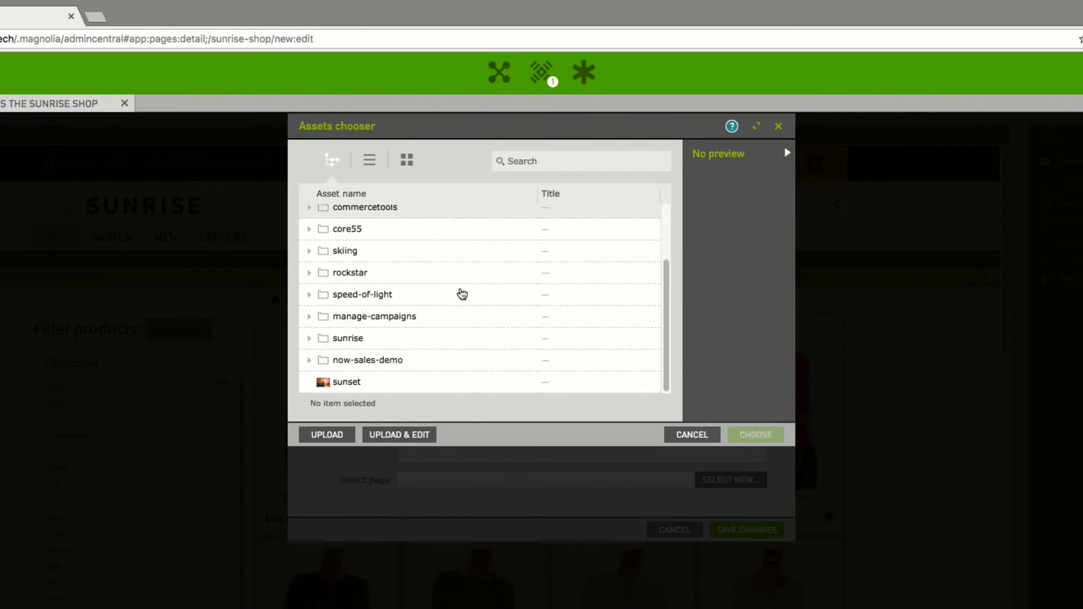
left_click(310, 338)
scroll(392, 295, "down", 3)
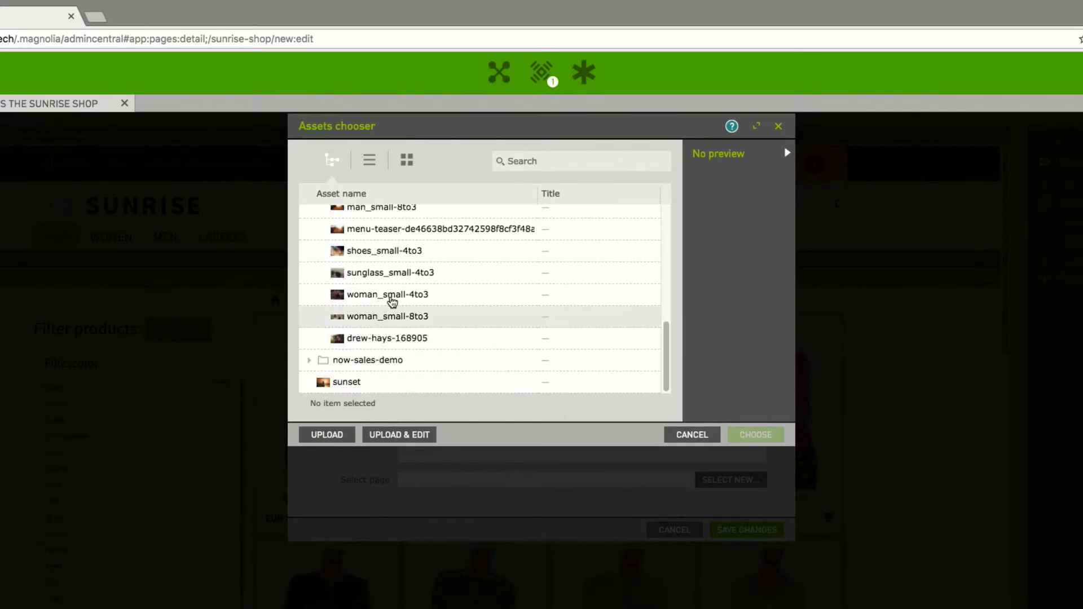
left_click(385, 250)
left_click(739, 435)
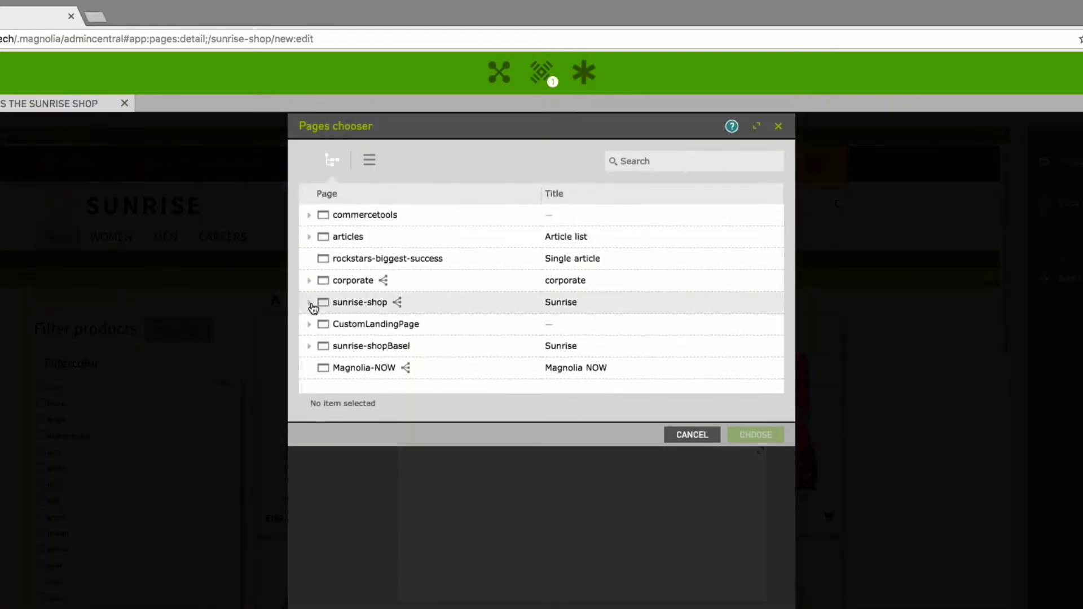
Step: Link the teaser to the sunrise-shop women's shoes page and save it
left_click(309, 301)
scroll(402, 314, "down", 3)
left_click(323, 229)
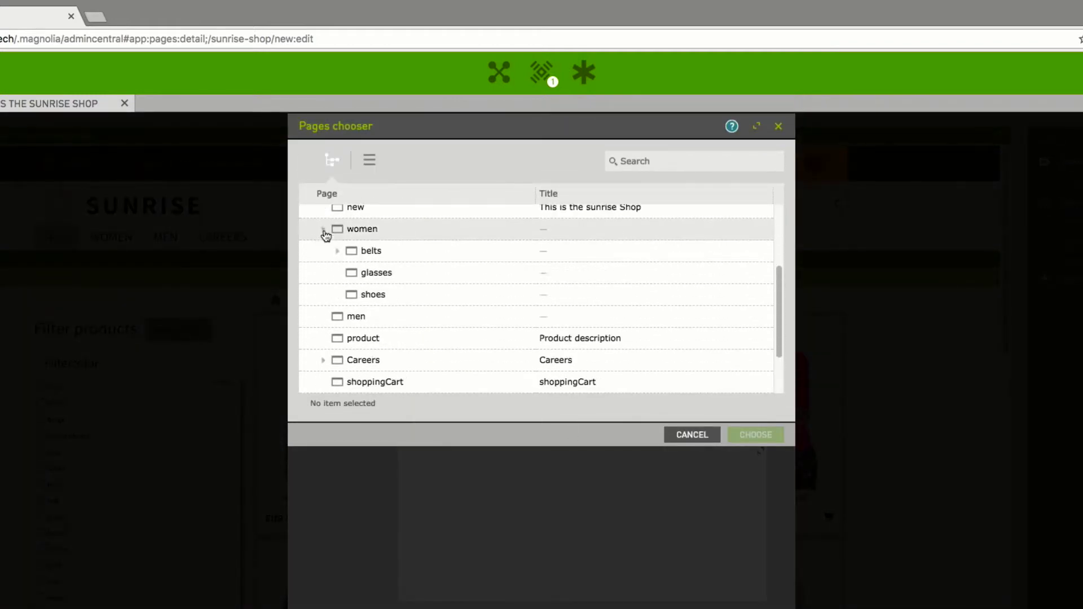
left_click(404, 293)
left_click(763, 434)
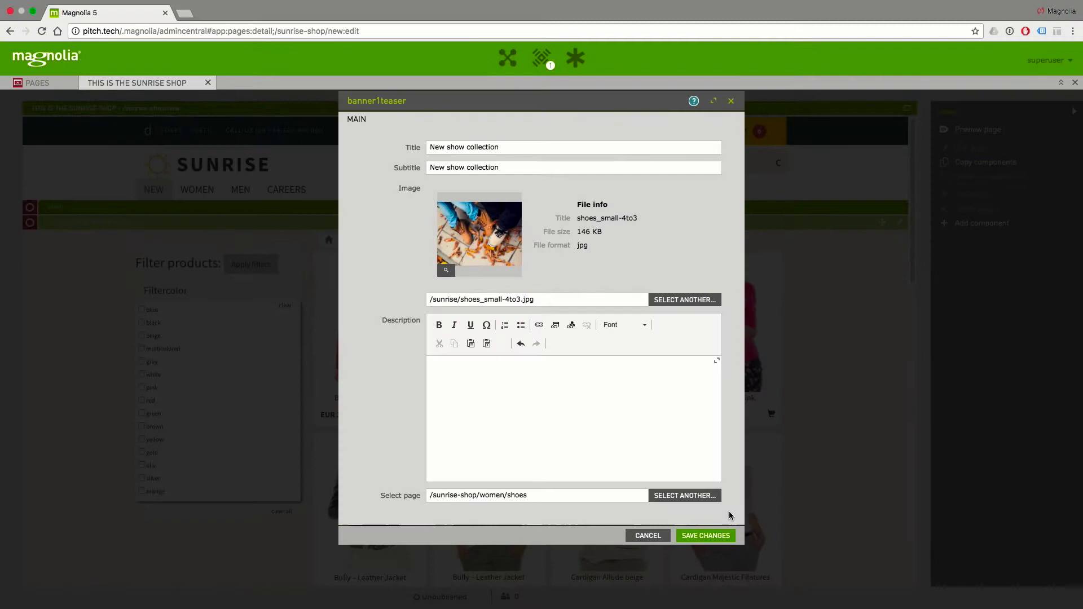
left_click(713, 536)
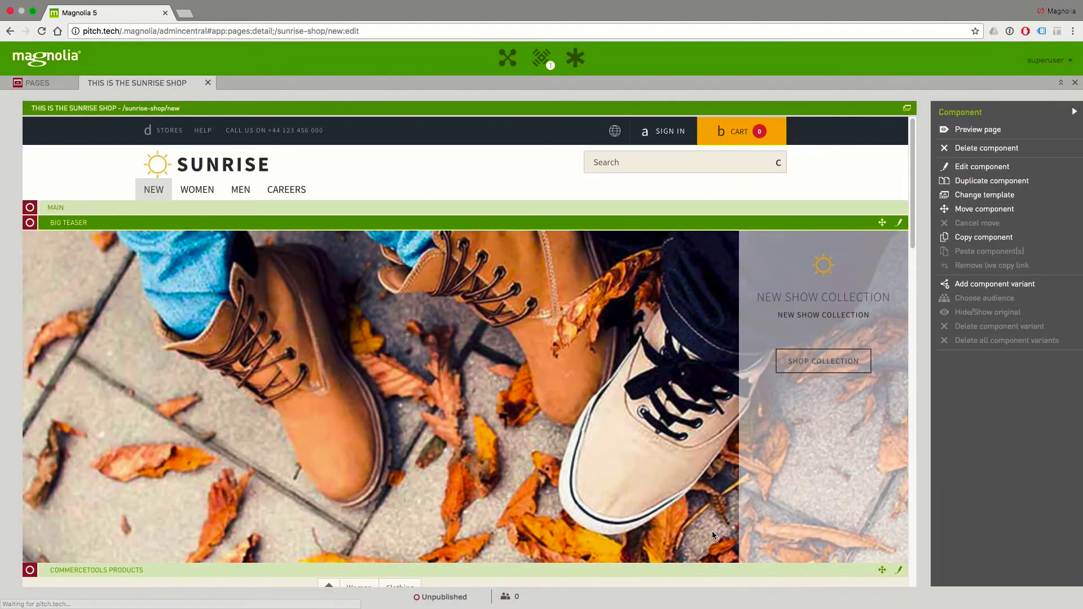
scroll(656, 373, "down", 5)
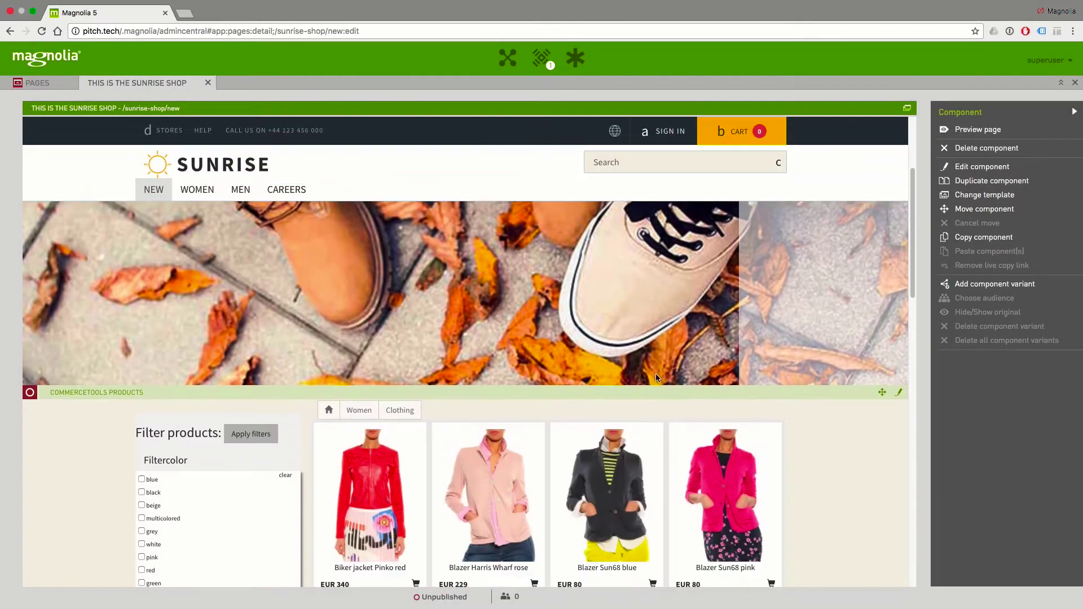
scroll(656, 378, "down", 2)
scroll(655, 378, "down", 3)
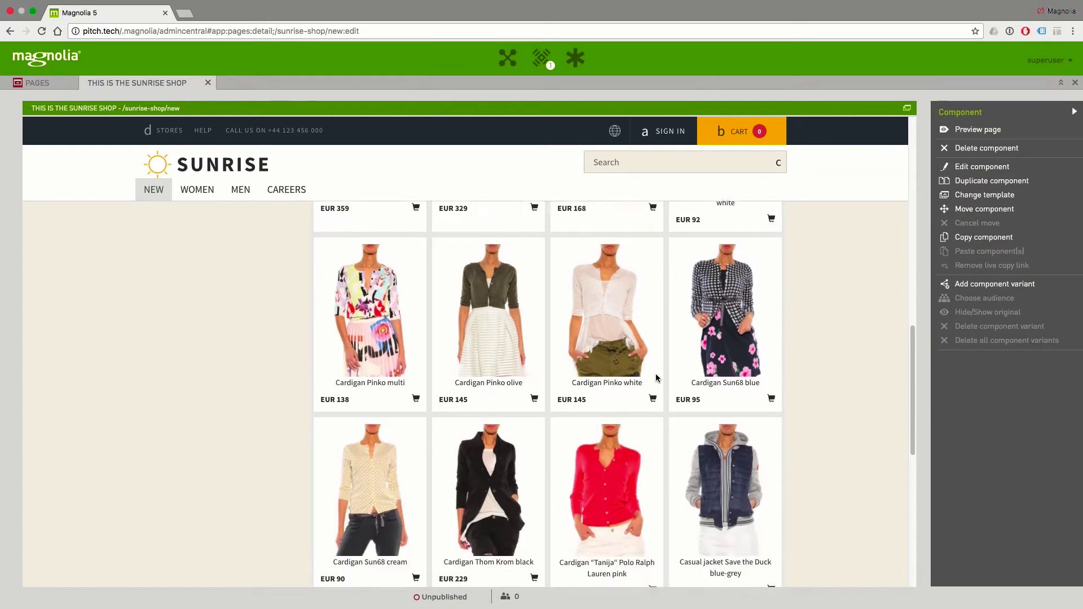
scroll(655, 378, "down", 2)
scroll(656, 379, "up", 2)
scroll(655, 379, "up", 3)
scroll(656, 378, "up", 4)
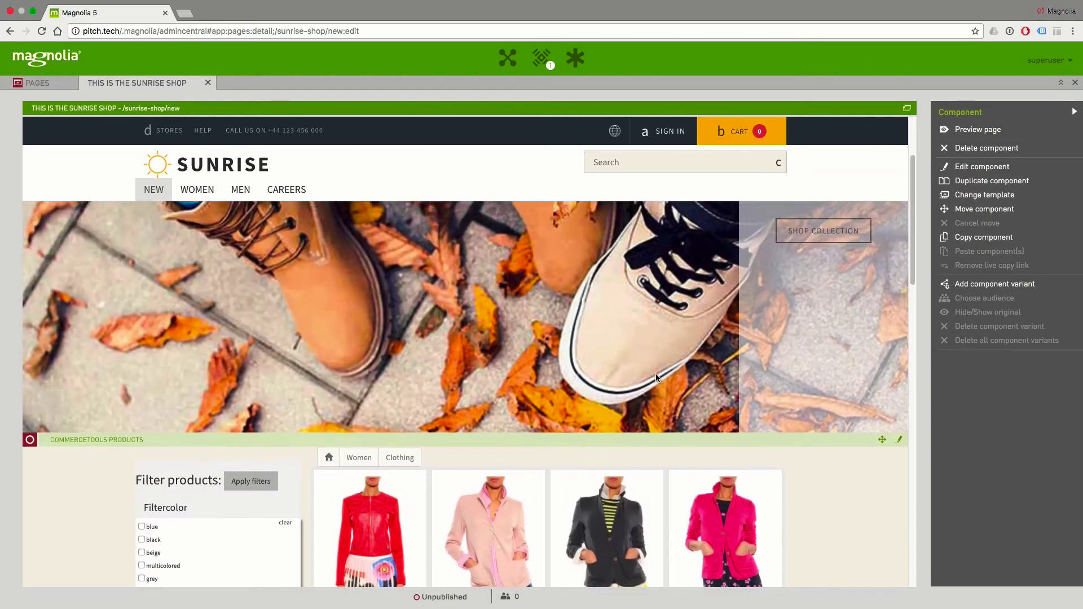
scroll(656, 378, "up", 1)
scroll(656, 379, "up", 1)
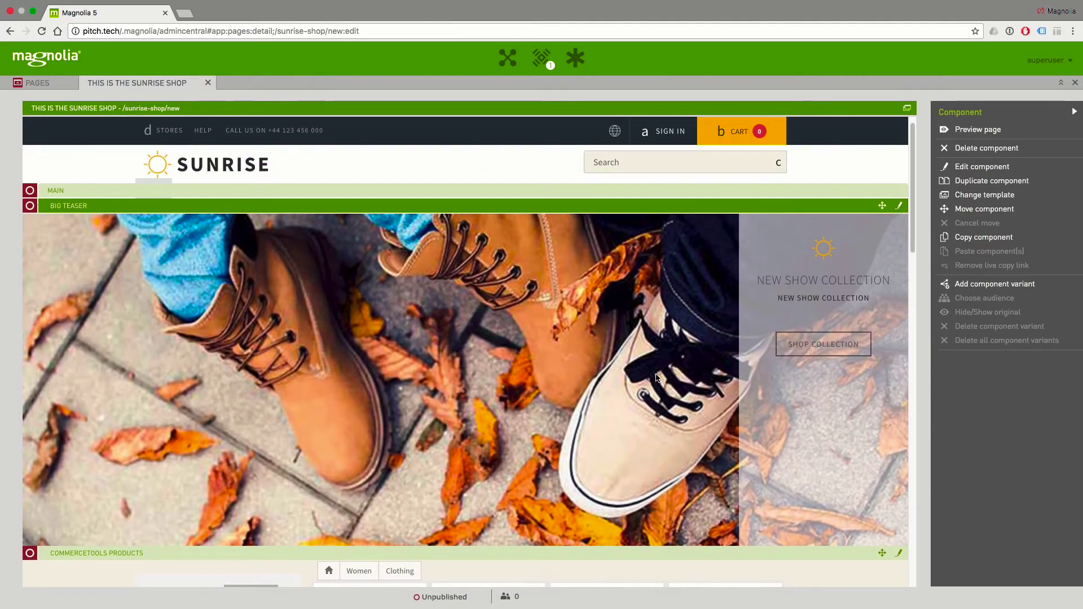
Step: Preview the page and follow the teaser's Shop Collection link to women's shoes
left_click(974, 131)
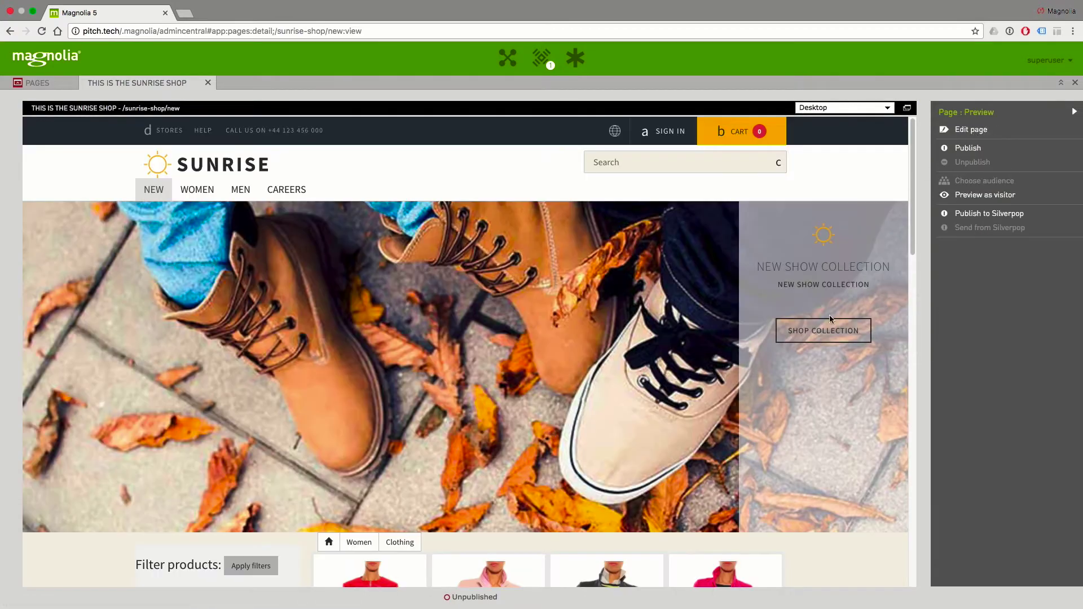
left_click(830, 319)
scroll(725, 164, "down", 2)
scroll(726, 164, "down", 5)
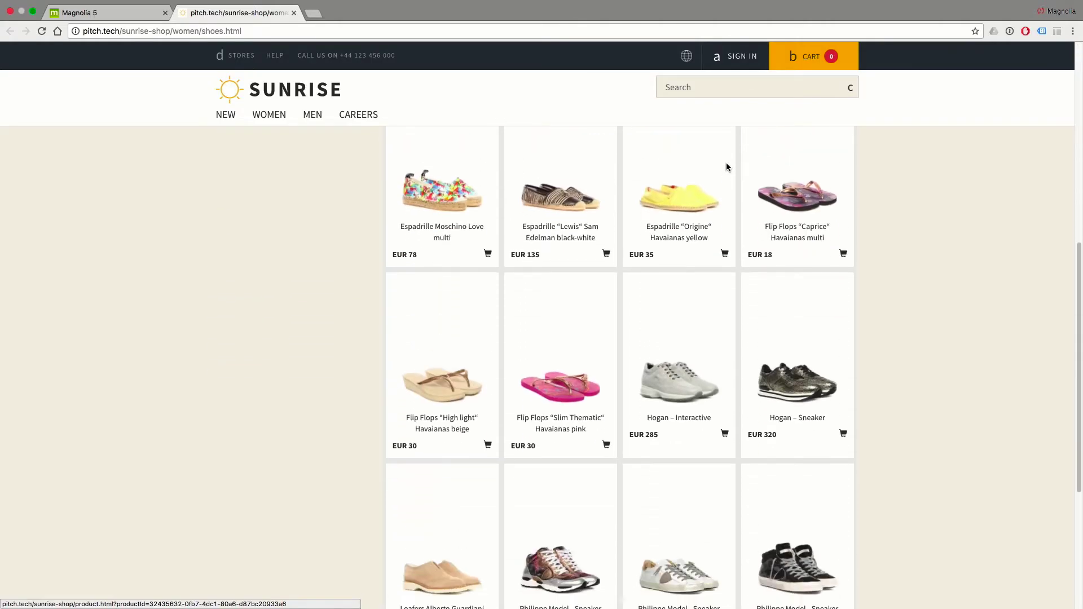
scroll(727, 166, "down", 3)
scroll(726, 167, "up", 10)
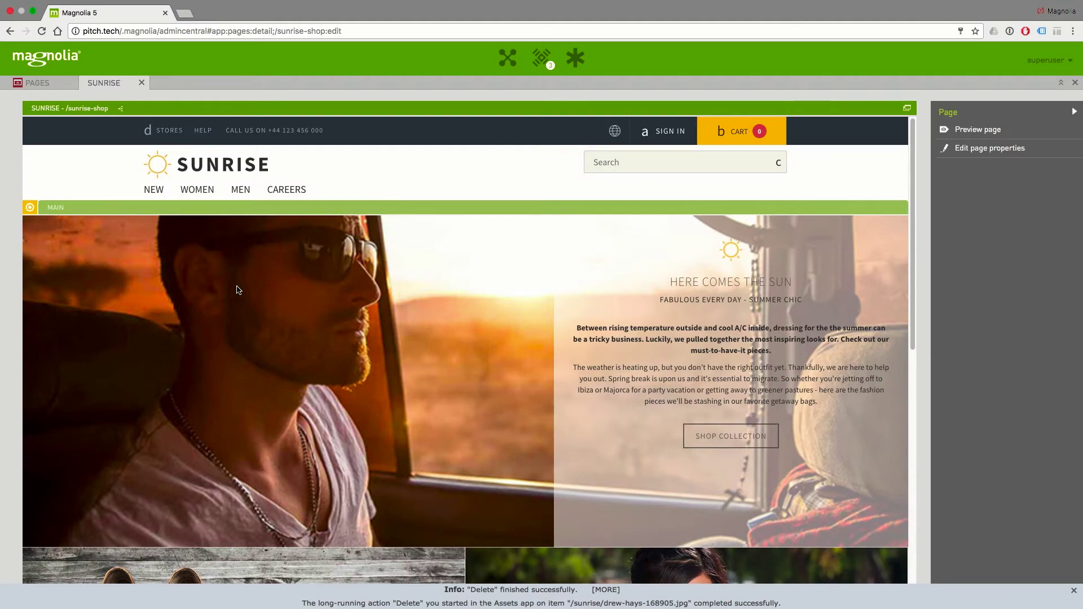
scroll(237, 289, "down", 3)
scroll(236, 289, "down", 3)
Step: Move the left shoes teaser tile into the right-hand teaser slot
left_click(305, 326)
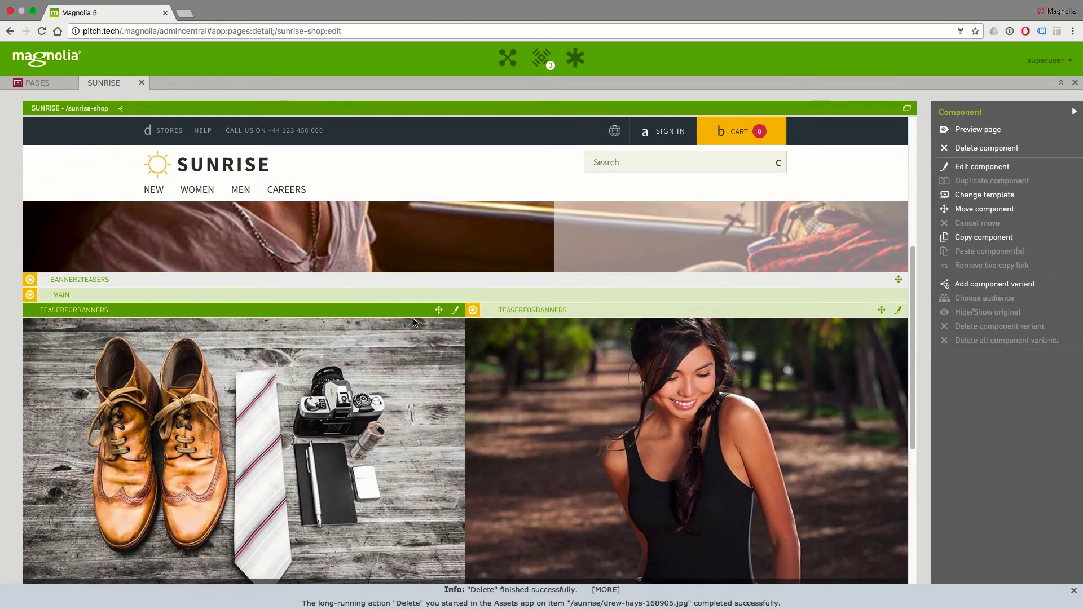
left_click(439, 311)
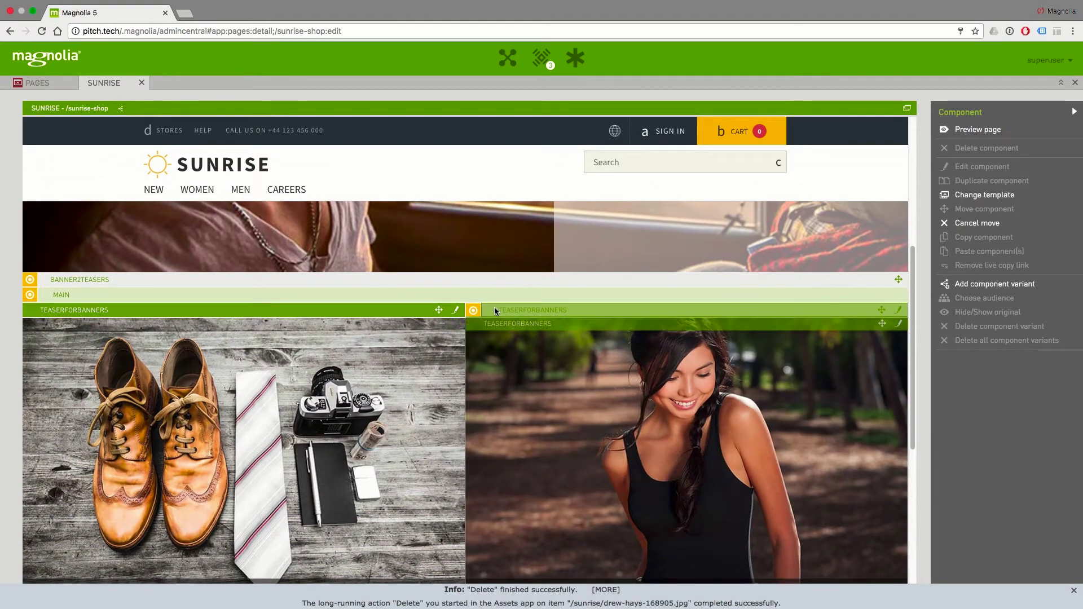
left_click(555, 314)
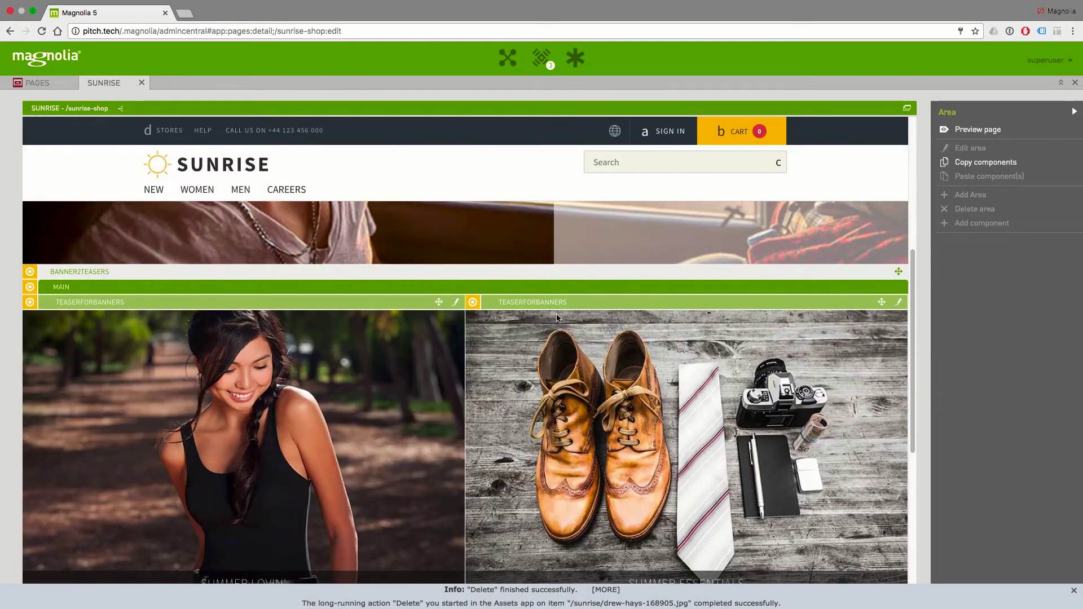
scroll(556, 313, "up", 3)
scroll(556, 314, "up", 2)
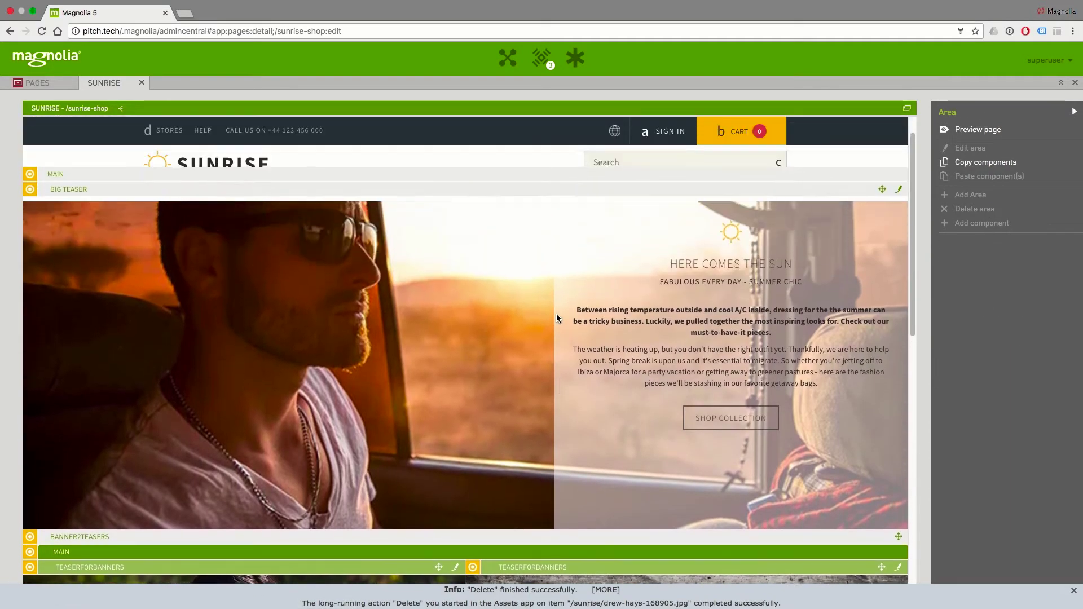
scroll(556, 317, "up", 1)
Step: Set the Big Teaser image to drew-hays-168905, save, and open the public home page
double_click(871, 233)
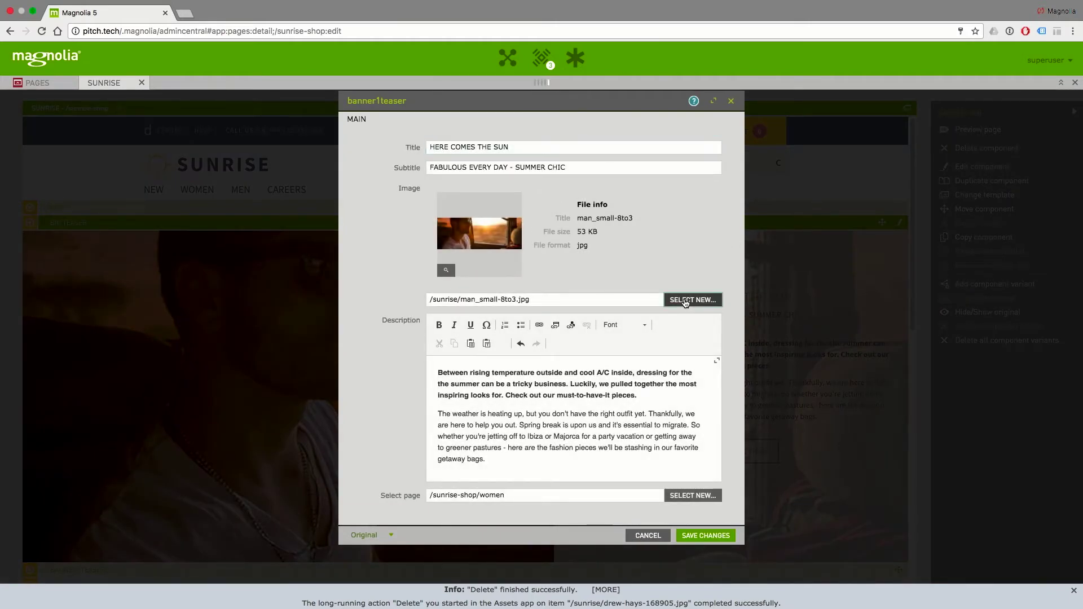
left_click(685, 301)
scroll(417, 234, "down", 2)
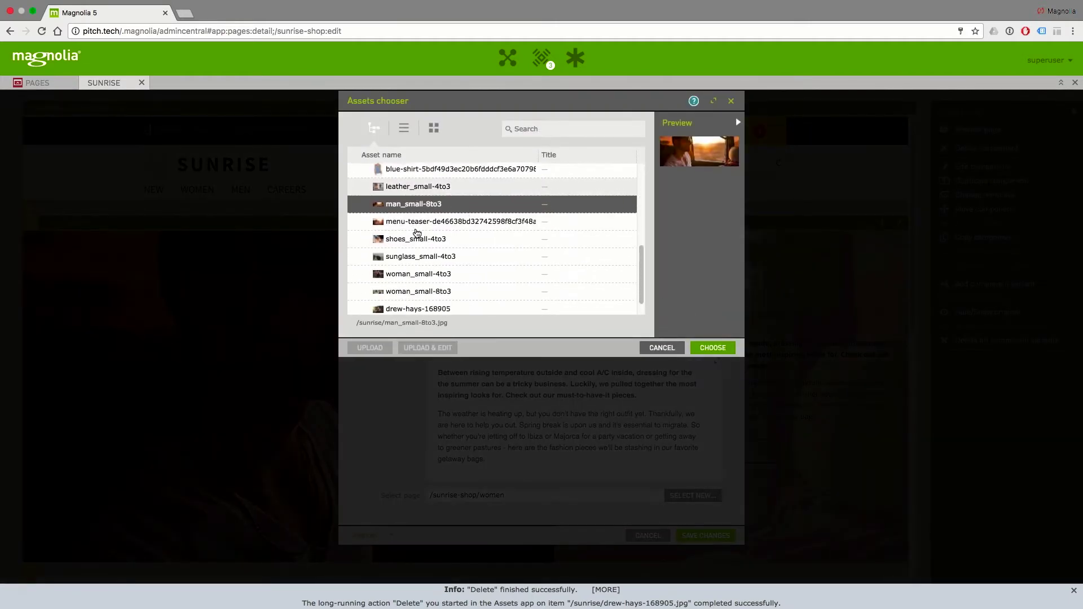
left_click(415, 289)
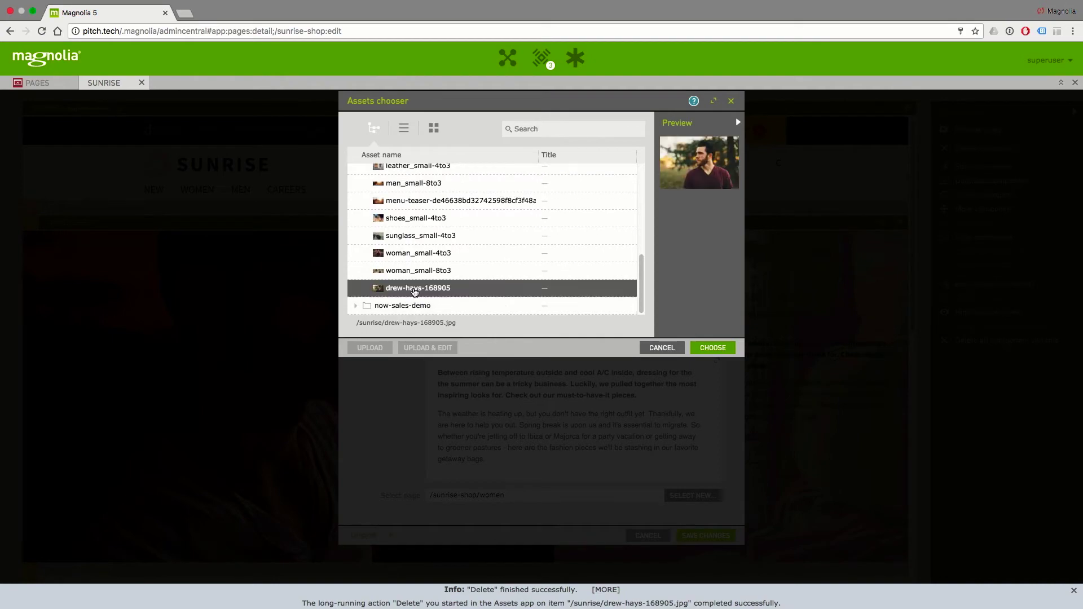
left_click(712, 349)
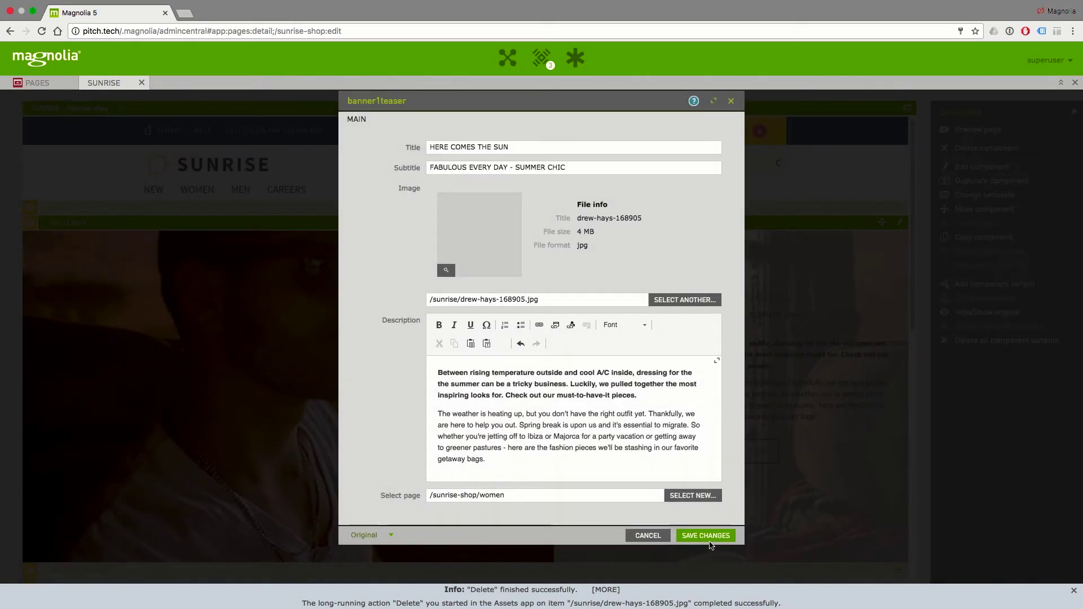
left_click(708, 542)
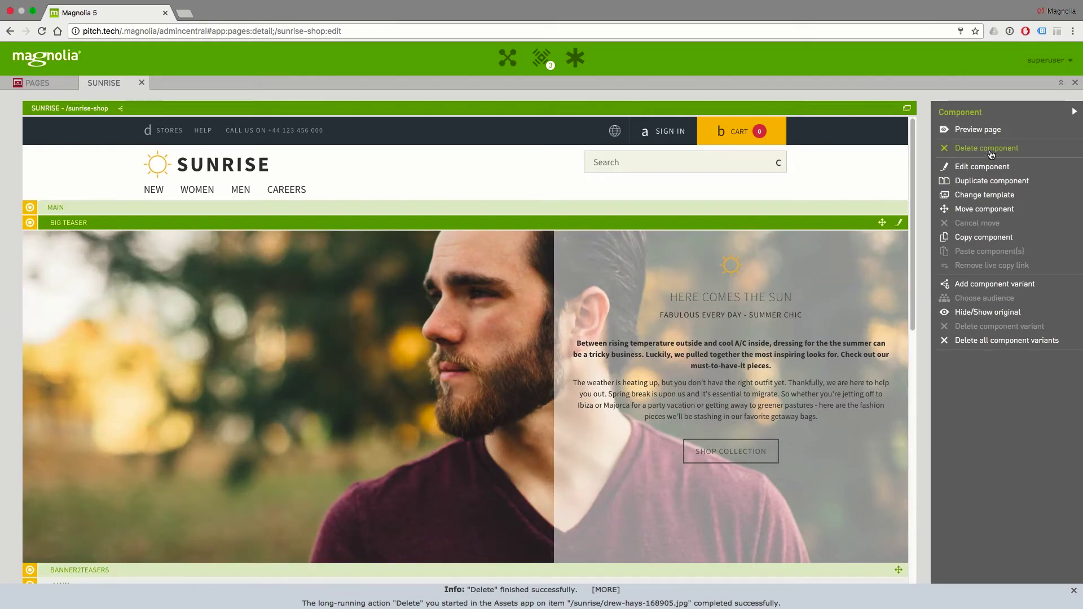
left_click(977, 129)
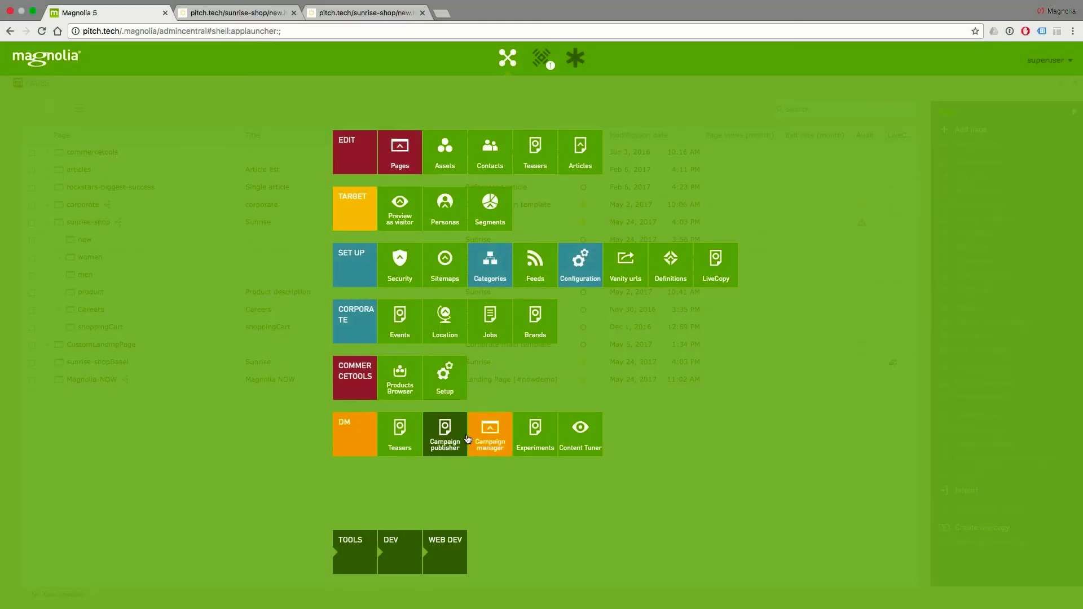
Step: In Campaign Management, set SummerChic's dates to 2017-05-24 through 2017-05-26
left_click(473, 441)
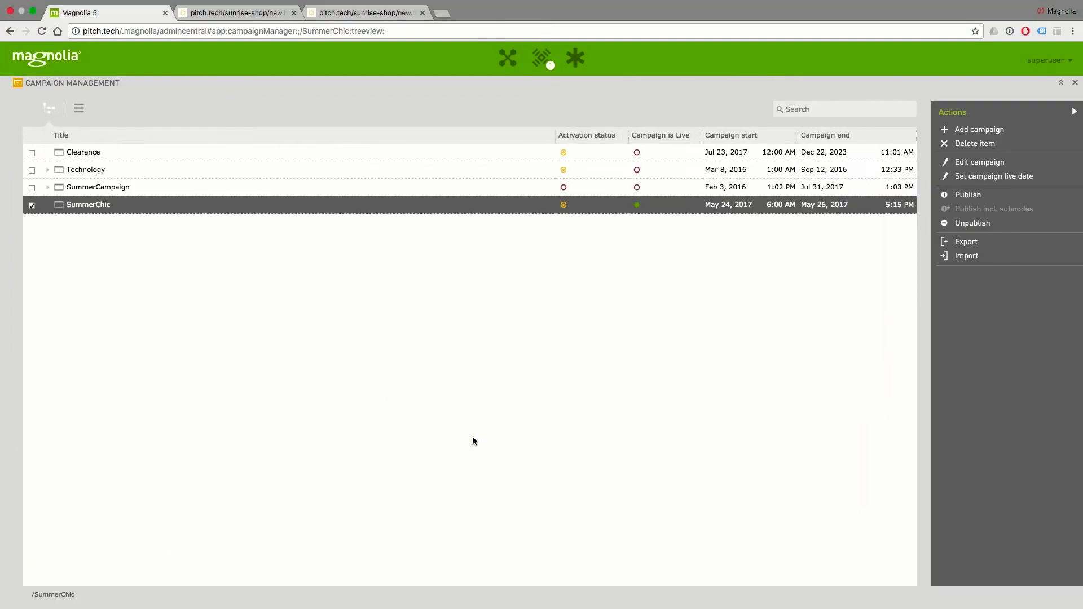
left_click(1023, 185)
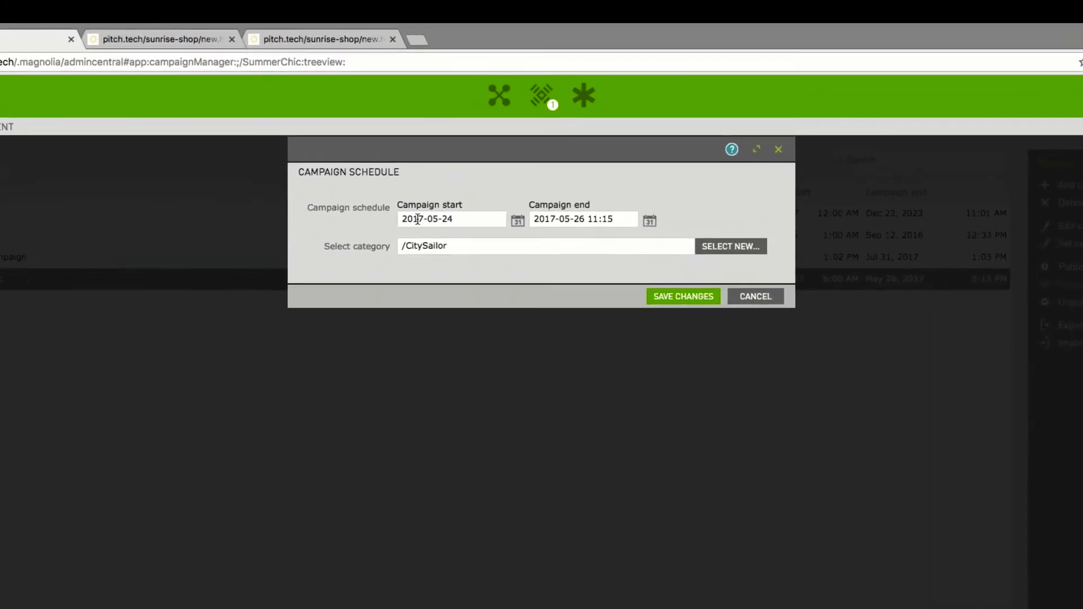
left_click(517, 221)
left_click(590, 335)
left_click(650, 221)
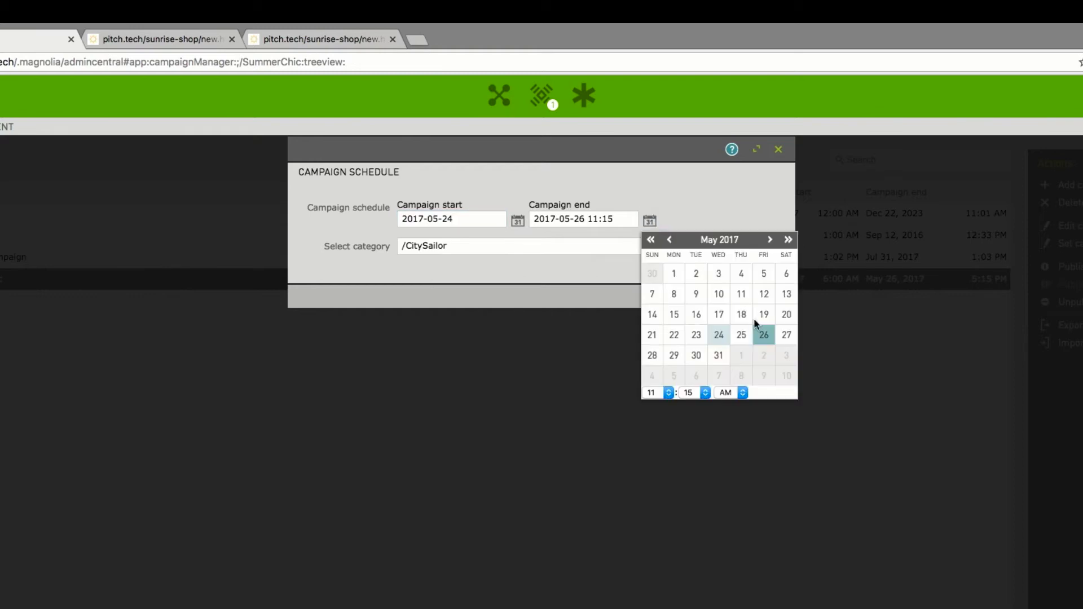
left_click(764, 335)
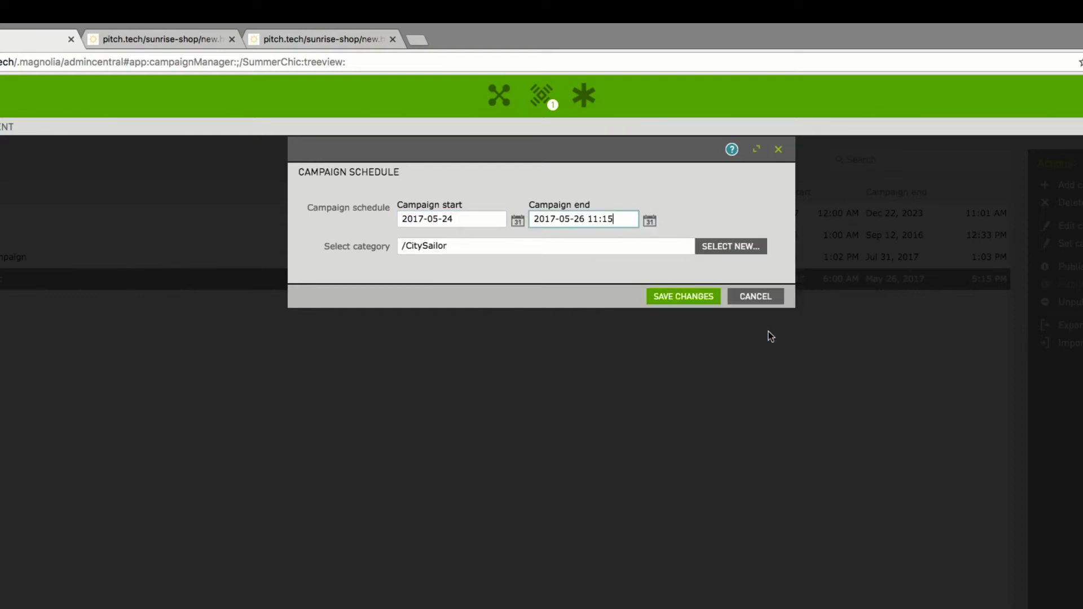
Step: Set the SummerChic campaign category to Fresh-Appeal and save the schedule
left_click(731, 246)
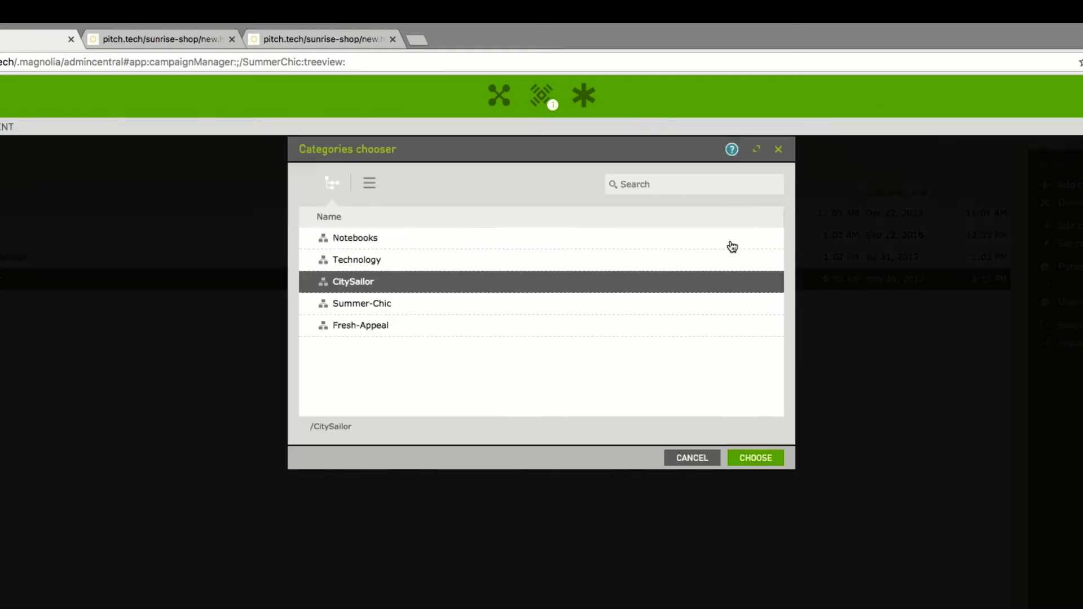
left_click(330, 325)
left_click(772, 463)
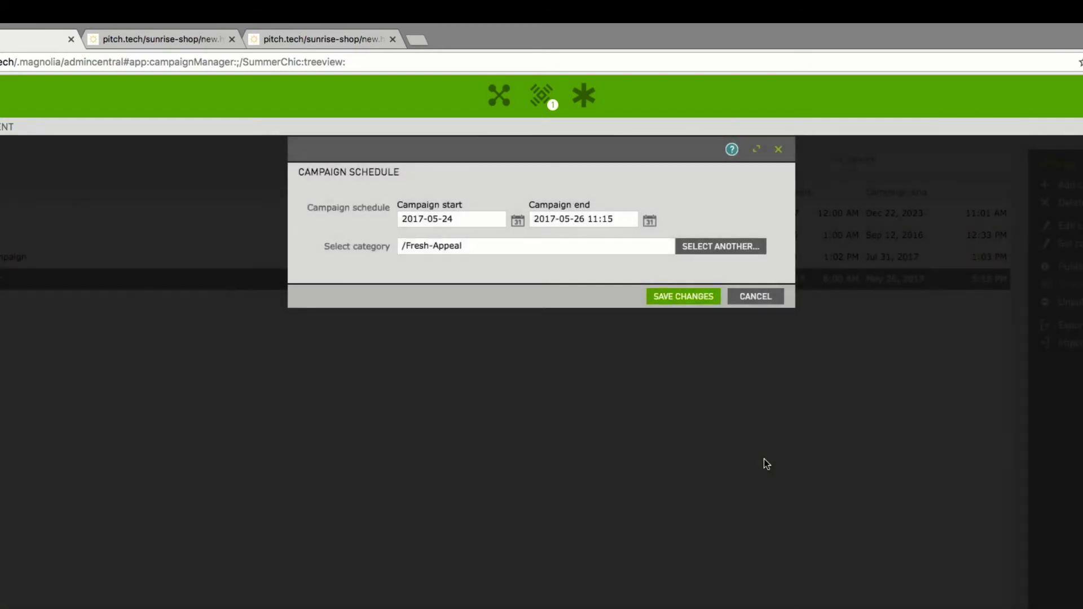
left_click(685, 297)
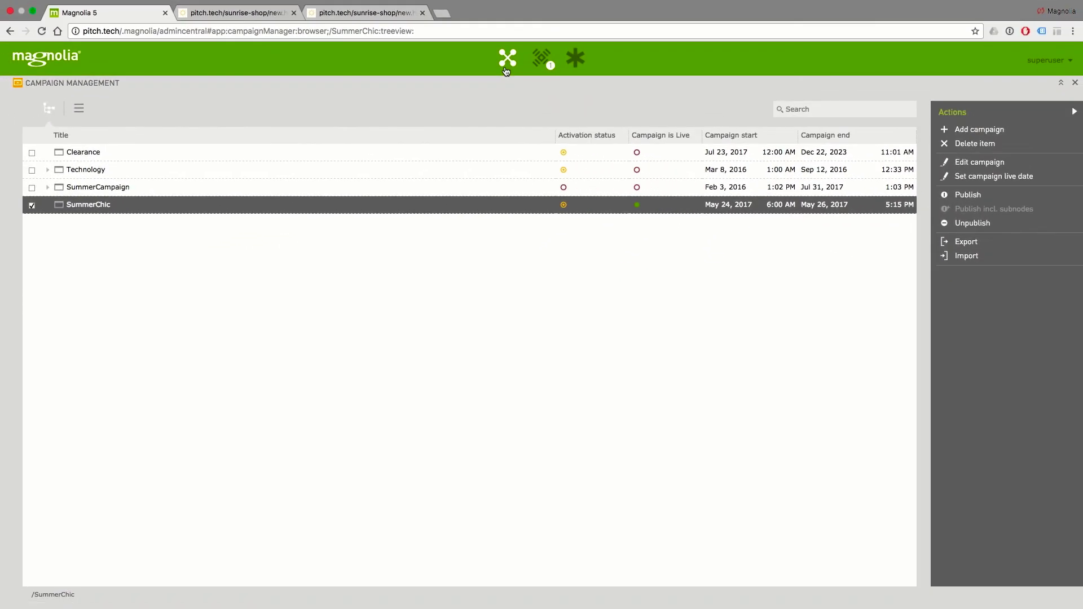
Step: Open the sunrise-shop home page in the page editor through the Pages app
left_click(504, 68)
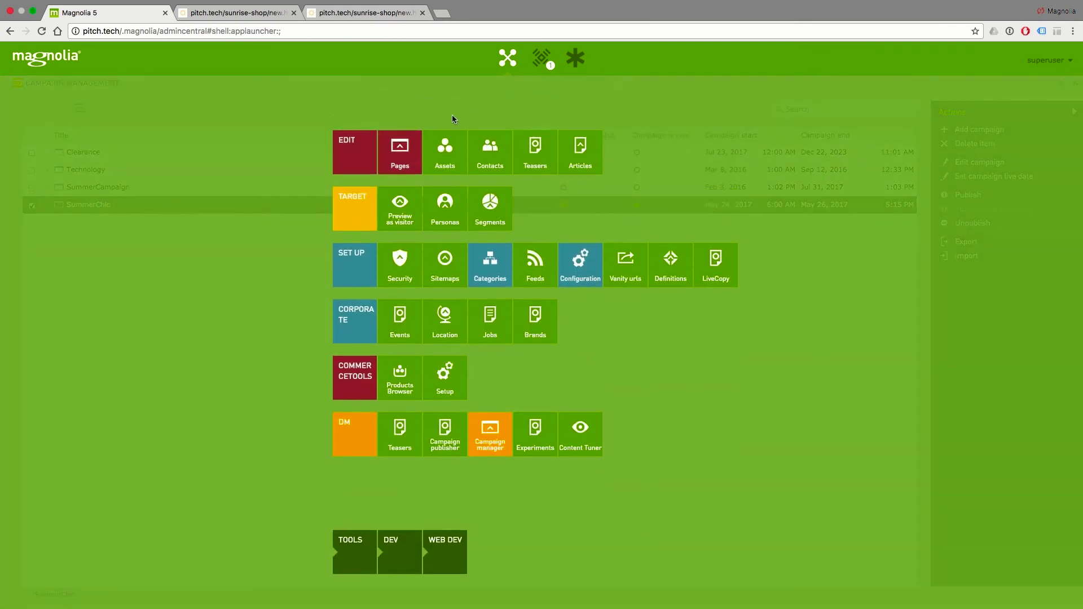
left_click(403, 161)
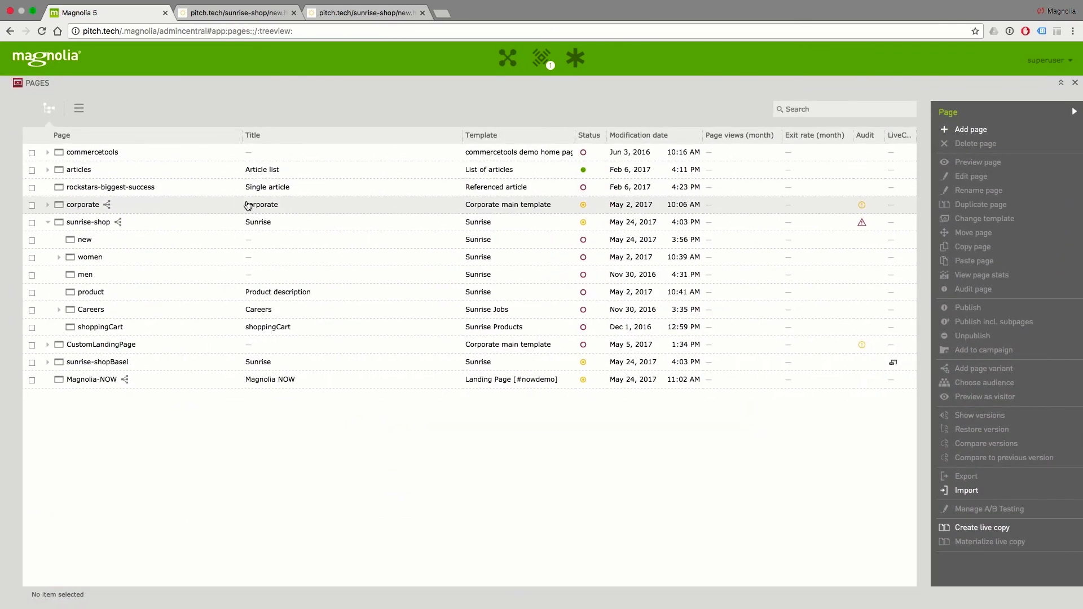
double_click(101, 222)
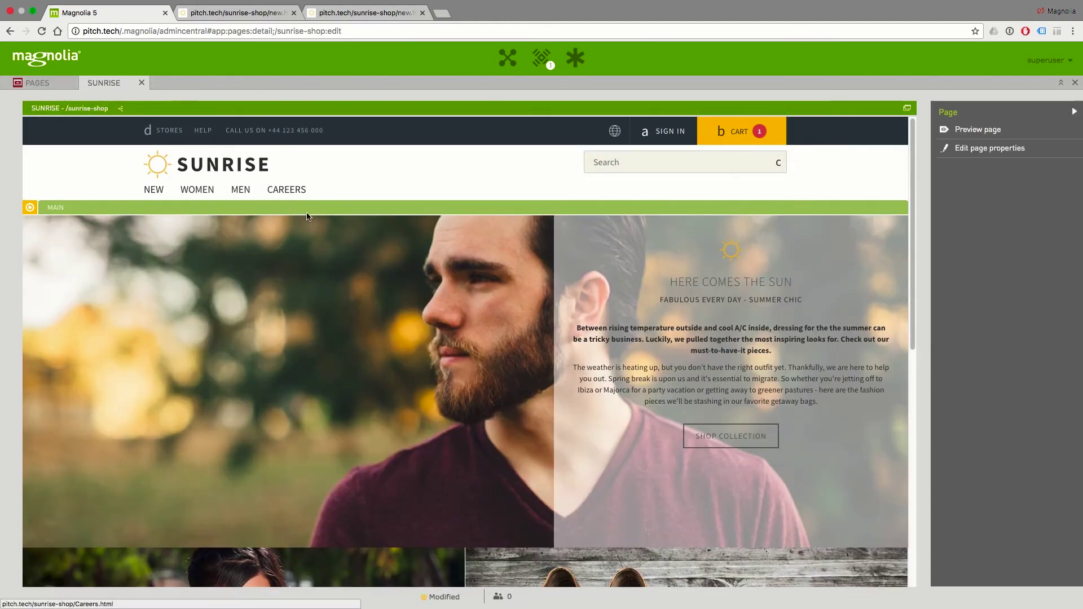
Step: Add a Timed campaign component before the first component in Main
left_click(307, 214)
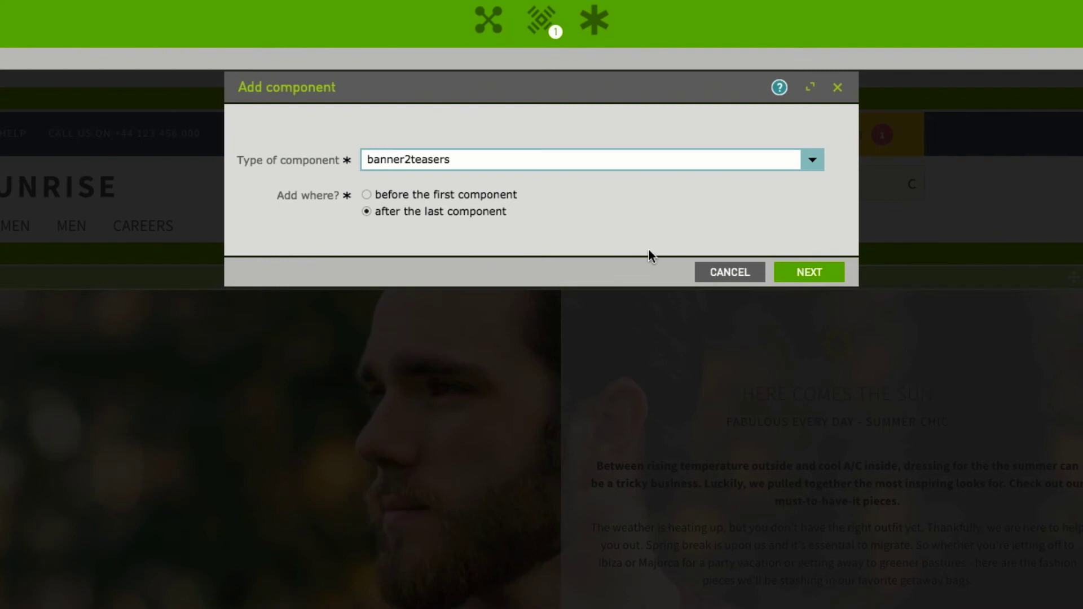
left_click(808, 163)
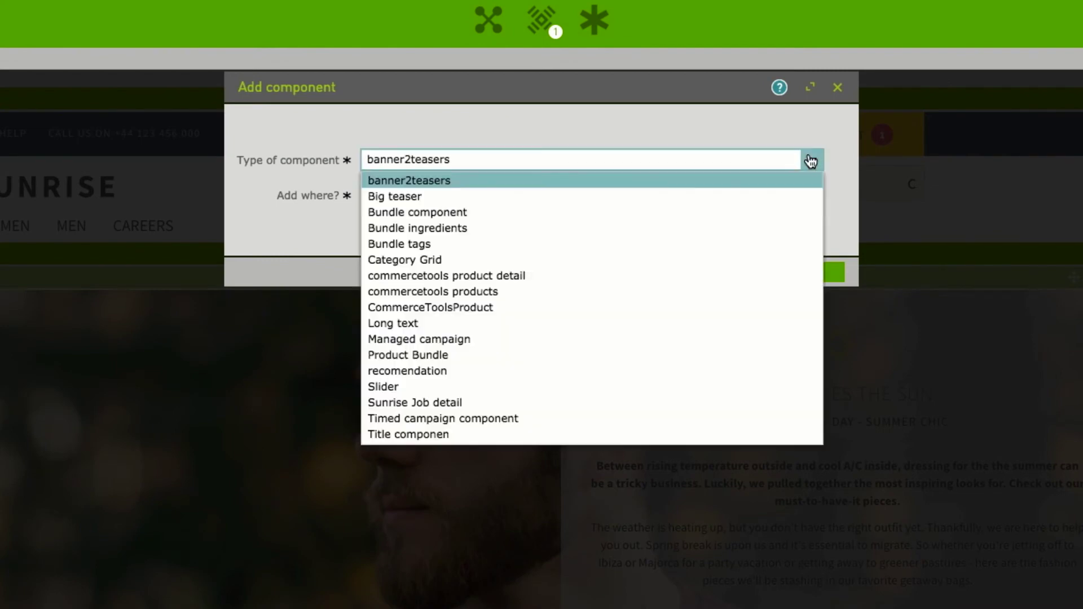
left_click(498, 414)
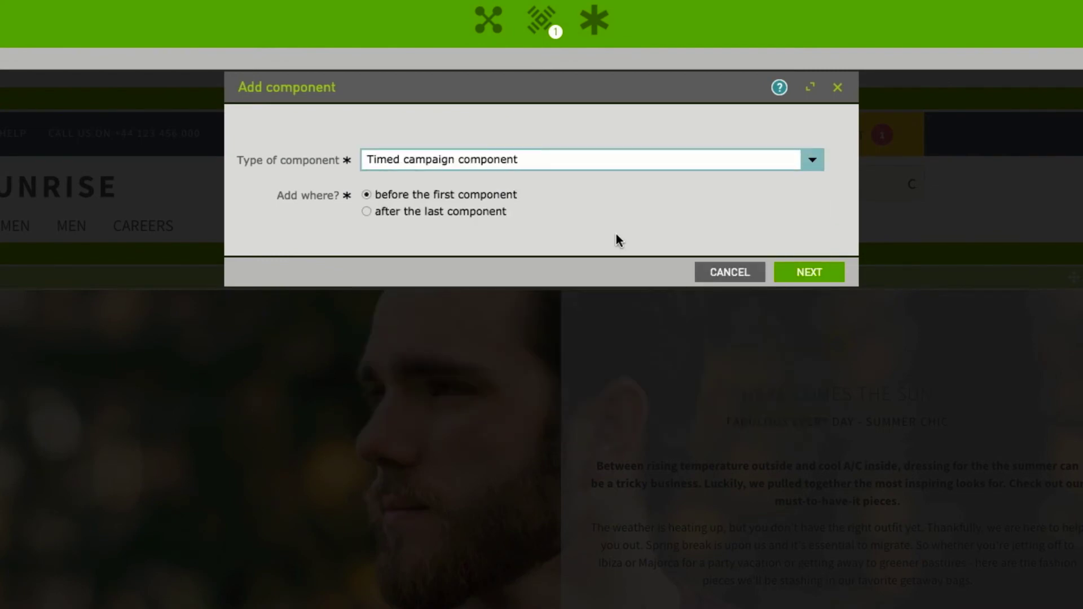
left_click(817, 270)
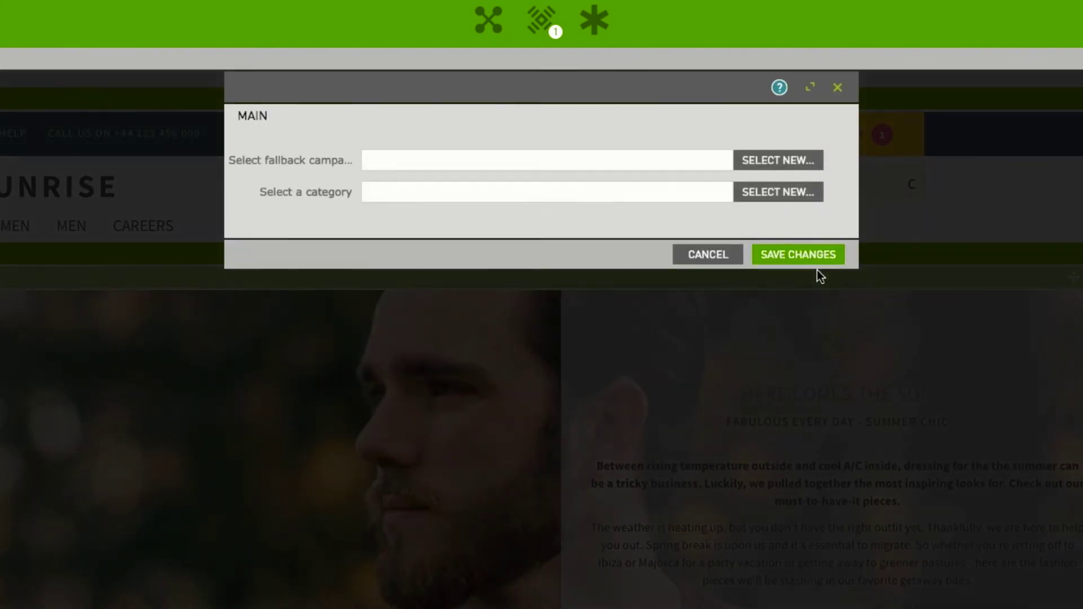
Step: Set the timed campaign component's category to Fresh-Appeal and save it
left_click(759, 195)
left_click(314, 308)
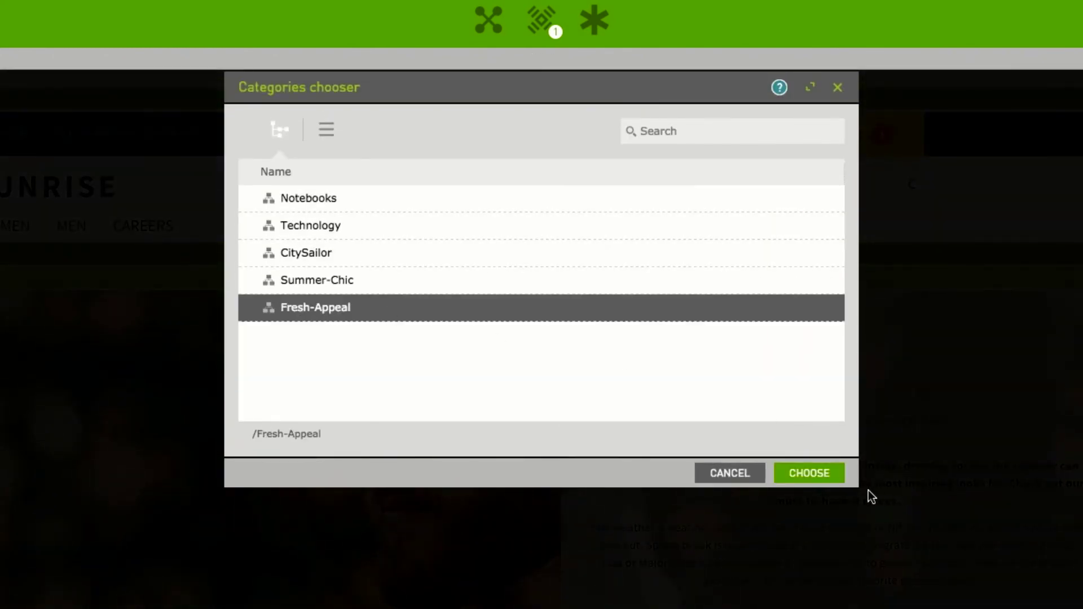
left_click(828, 478)
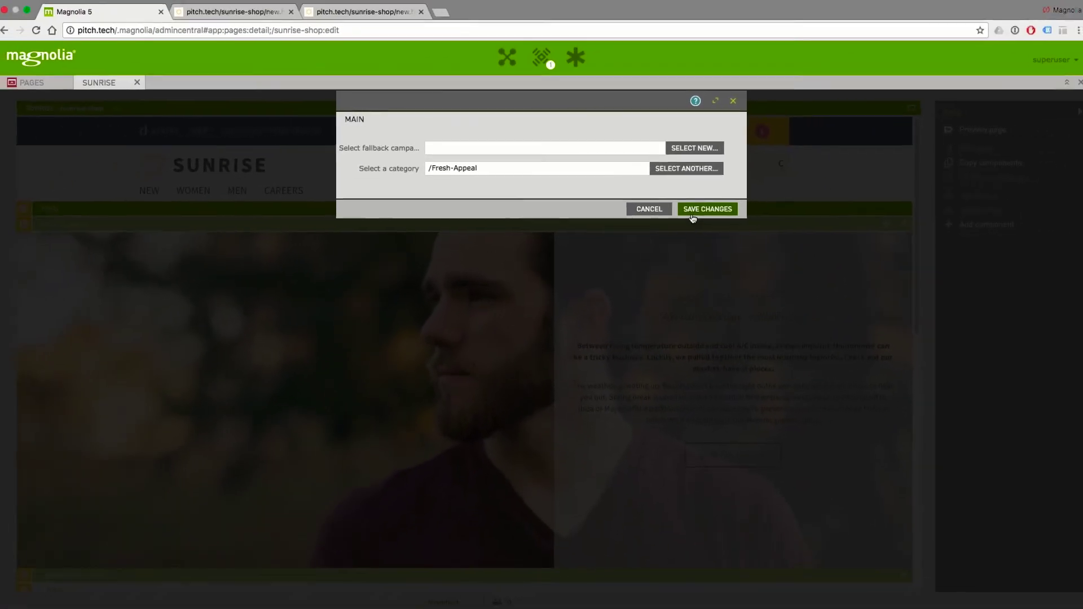
left_click(690, 210)
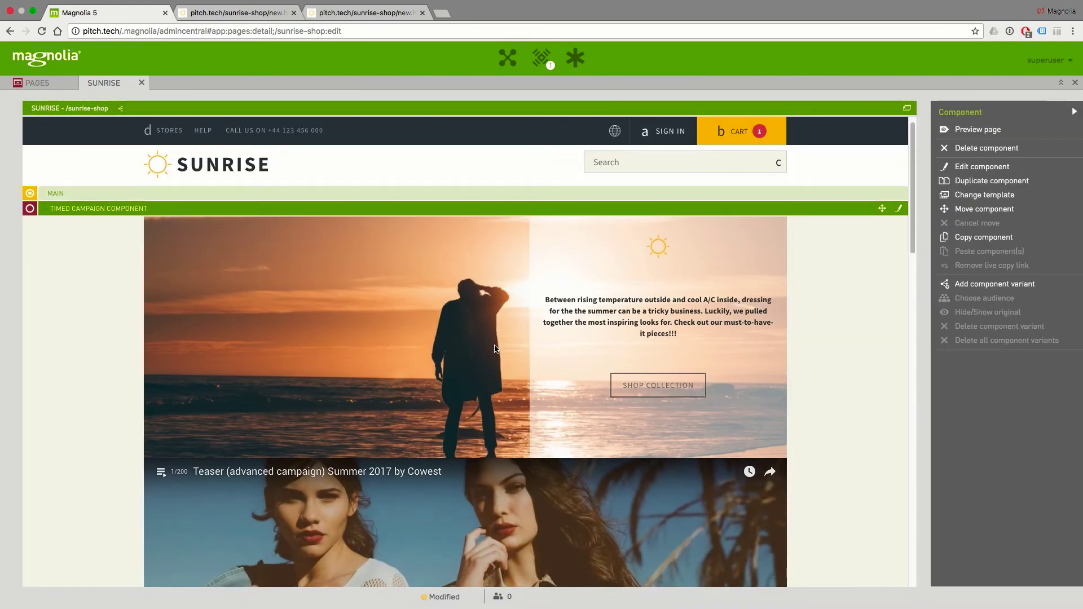
scroll(495, 349, "down", 3)
scroll(496, 348, "down", 2)
scroll(494, 348, "up", 1)
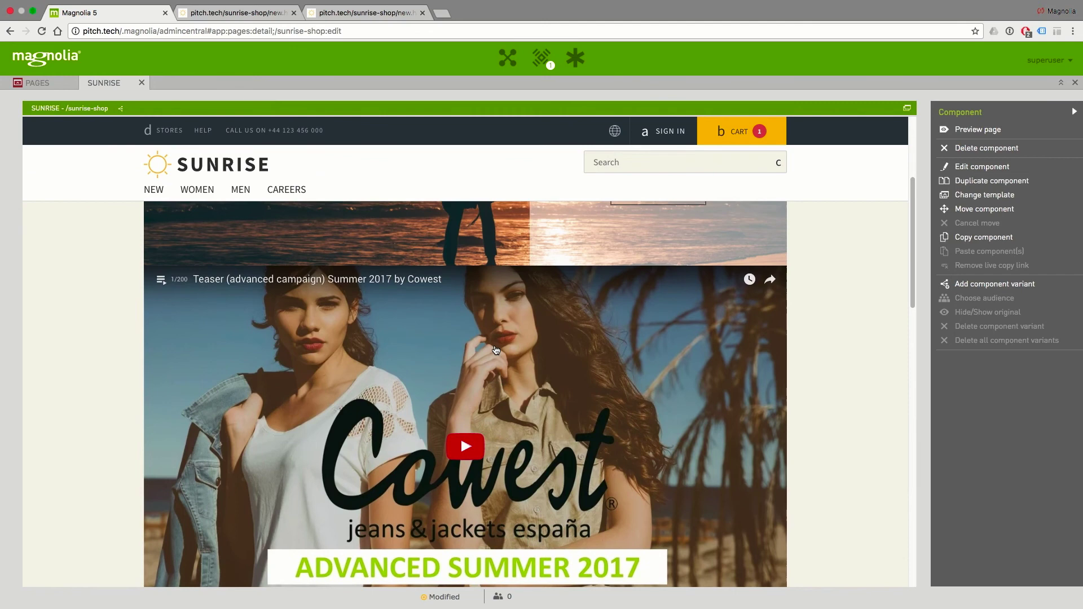
Step: Show the Sunrise home page in preview mode to see the timed campaign component
left_click(982, 130)
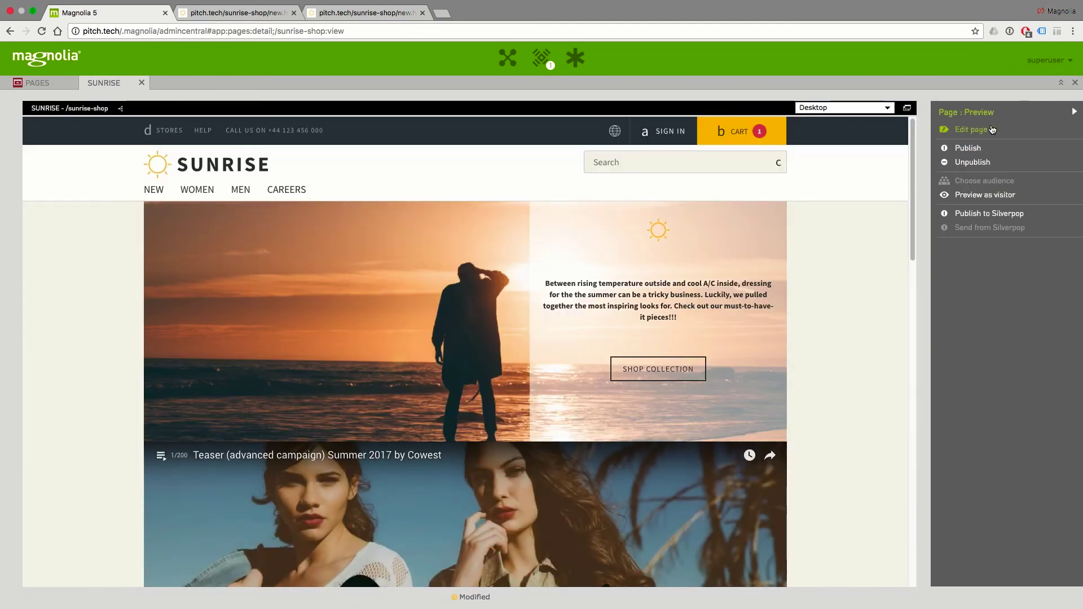
Step: Preview the page as a visitor dated May 27, 2017, showing the 'Here comes the sun' teaser
left_click(1000, 196)
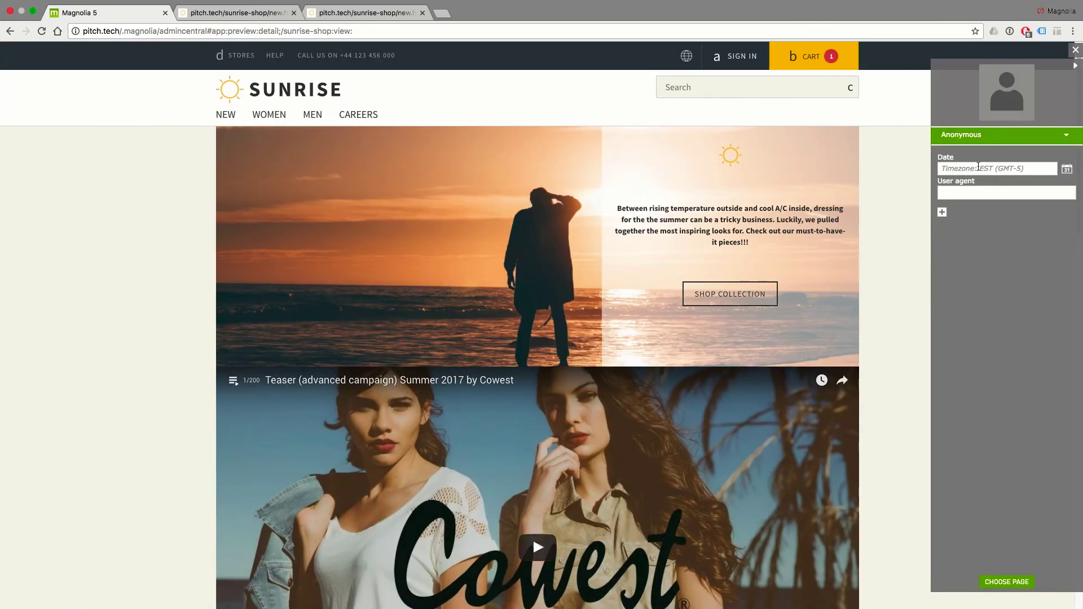
left_click(1067, 170)
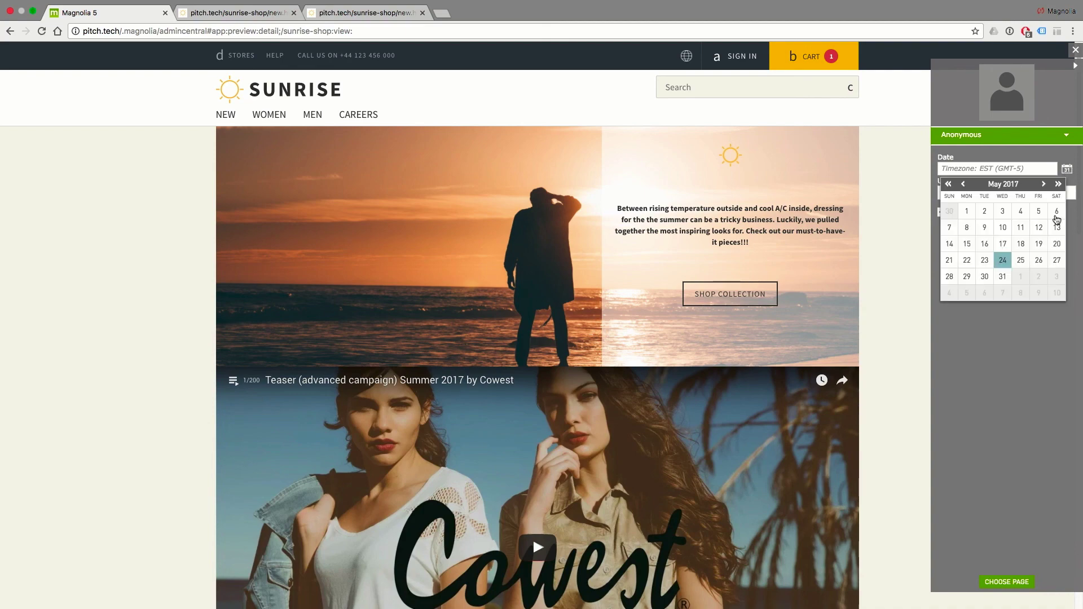
left_click(1057, 261)
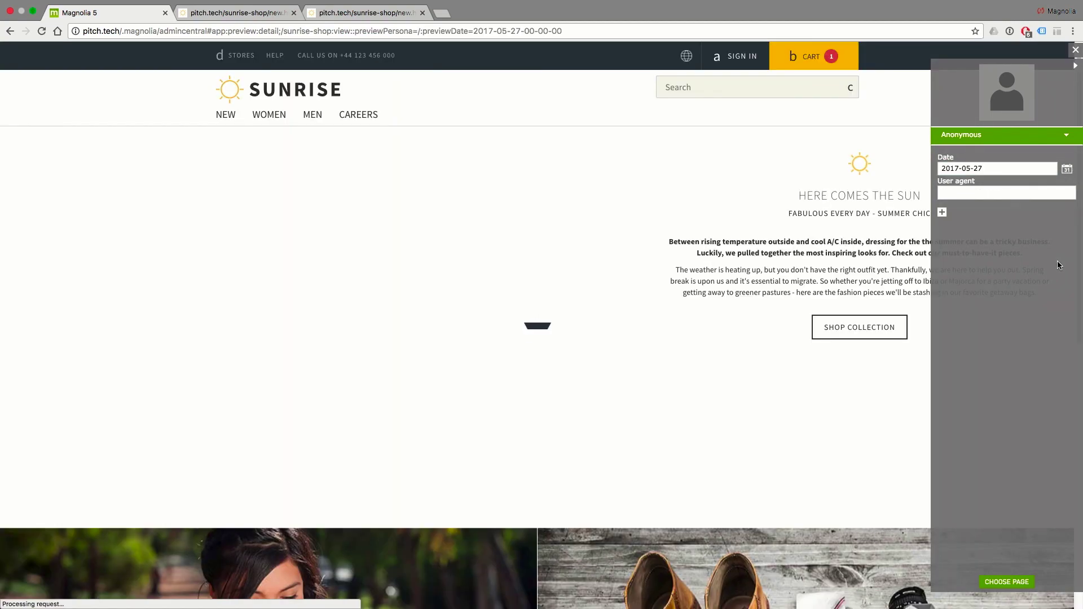